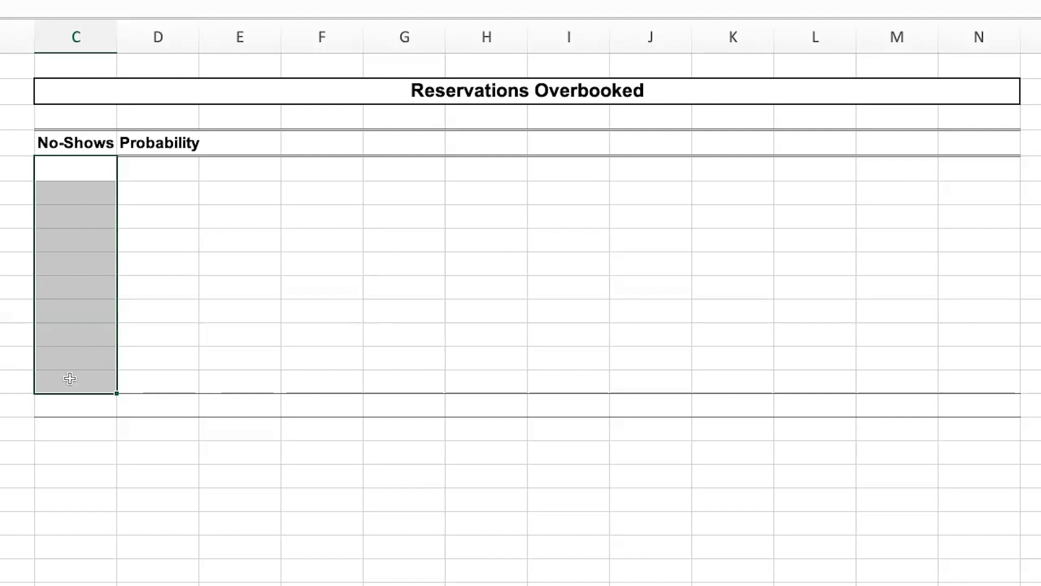
# - Fill the No-Shows column and the overbooked header row with 0 to 9, and enter 0 along the table's diagonal
pyautogui.press('Return')
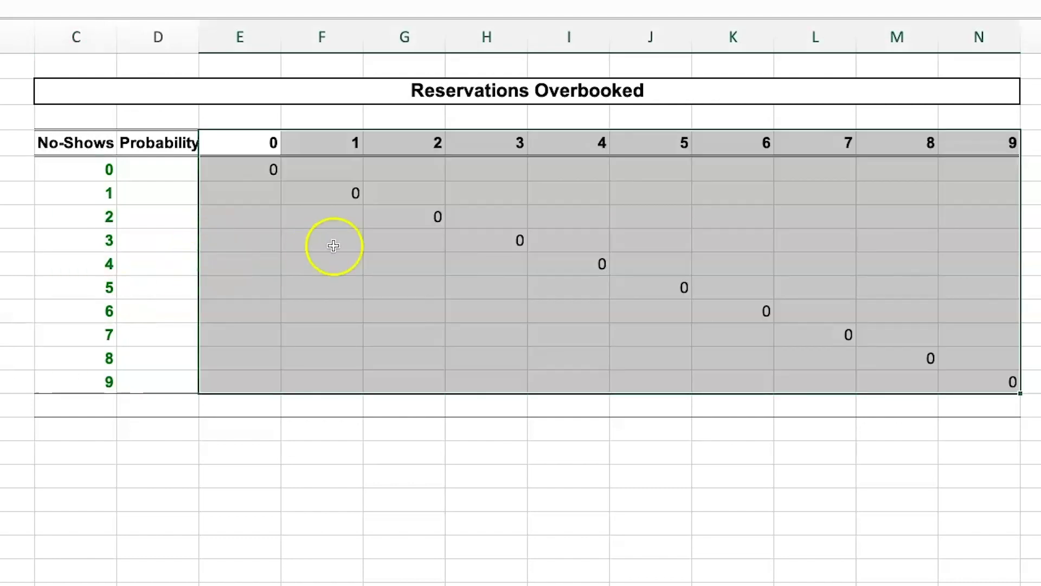
# - Enter the probabilities 0.07, 0.19, 0.22, 0.16, 0.12, 0.1, 0.07, 0.04, 0.02 and 0.01 for 0 to 9 no-shows
pyautogui.click(332, 244)
pyautogui.moveTo(257, 141); pyautogui.dragTo(976, 150)
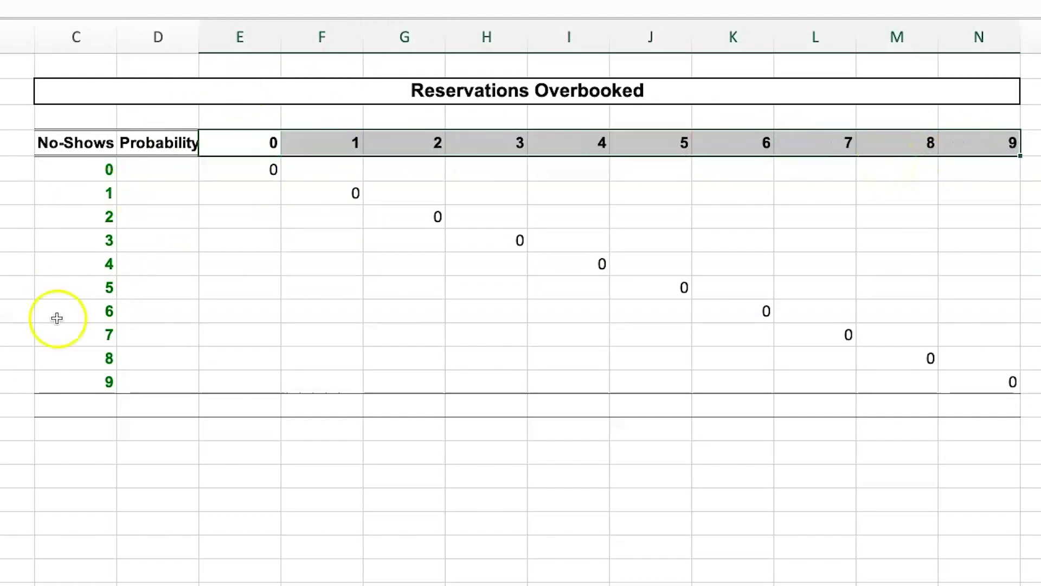
pyautogui.click(104, 386)
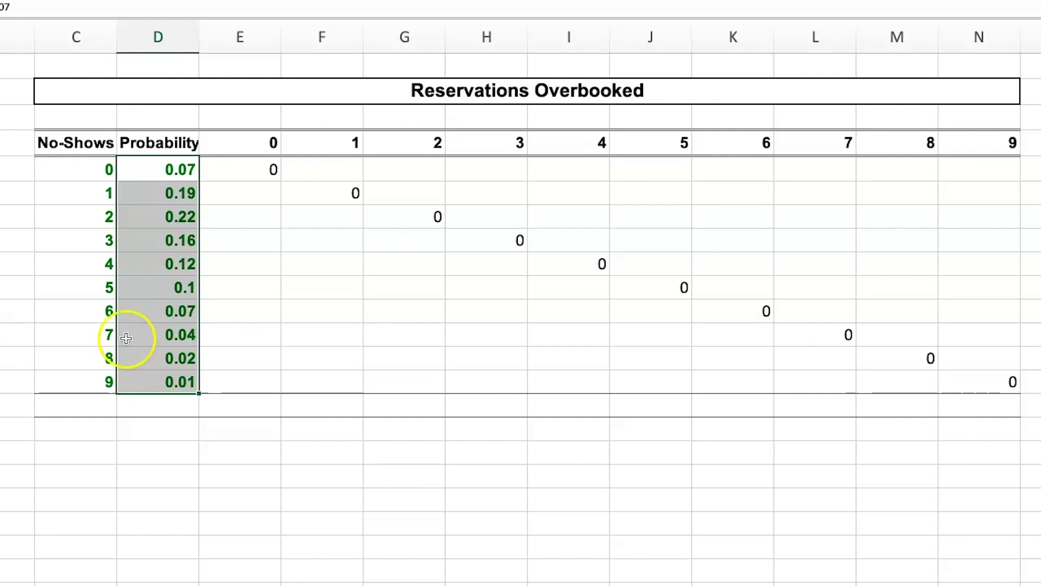
# - Examine the empty table cells above and below the diagonal, where overbookings and no-shows differ
pyautogui.click(247, 177)
pyautogui.click(303, 177)
pyautogui.click(399, 178)
pyautogui.click(492, 175)
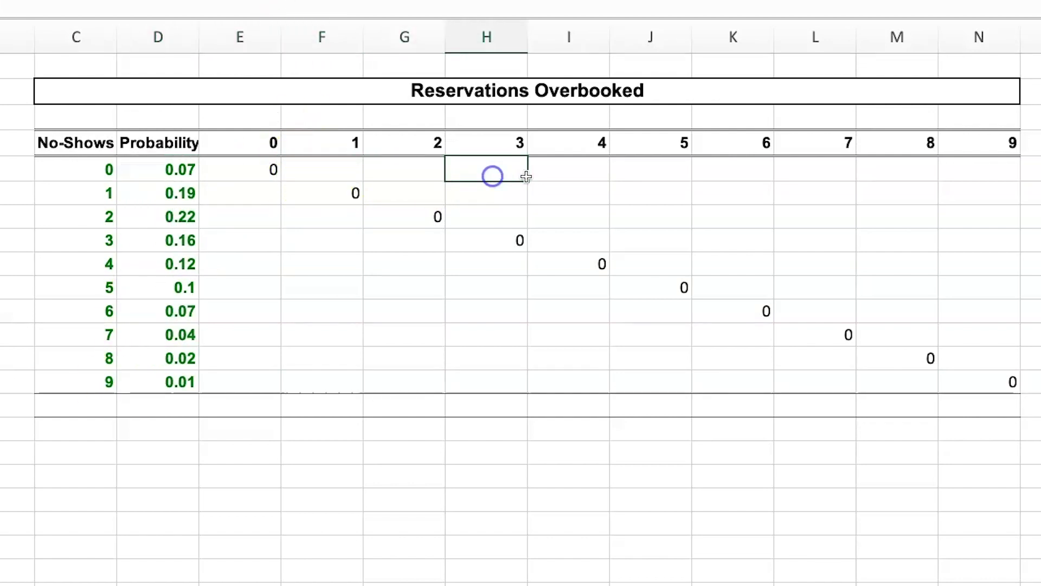
pyautogui.click(559, 176)
pyautogui.click(553, 219)
pyautogui.click(402, 292)
pyautogui.click(328, 262)
pyautogui.click(320, 289)
pyautogui.press('Return')
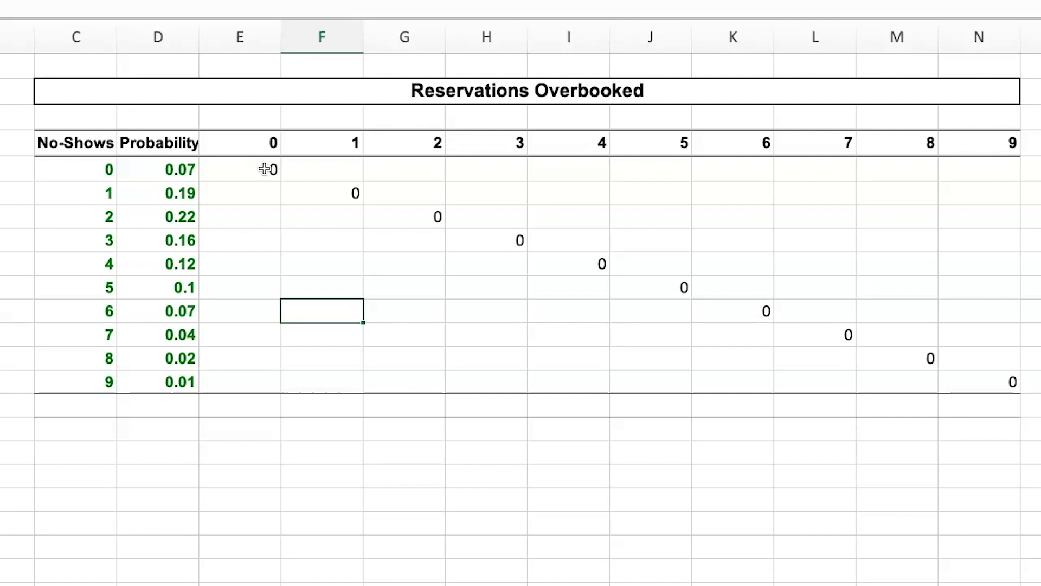
# - Examine the diagonal cells for 0 and 4 no-shows against their matching overbooked headers and No-Shows entries
pyautogui.click(264, 169)
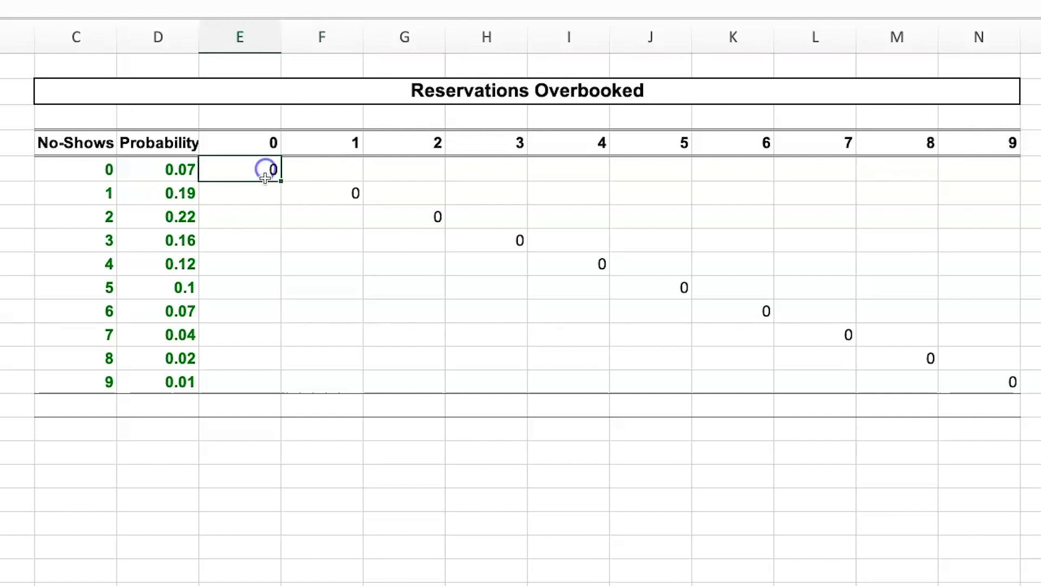
pyautogui.click(267, 142)
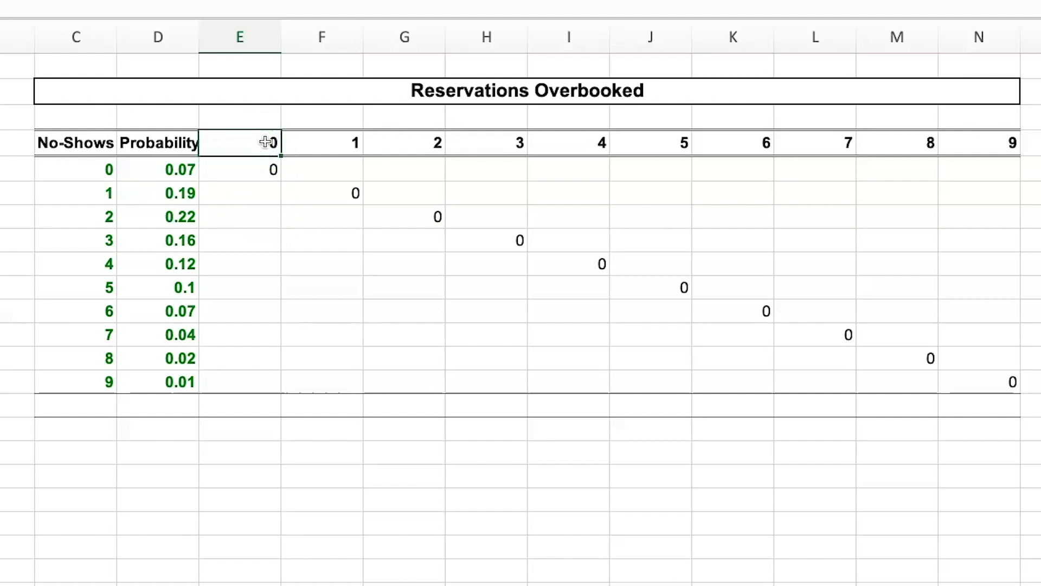
pyautogui.click(263, 163)
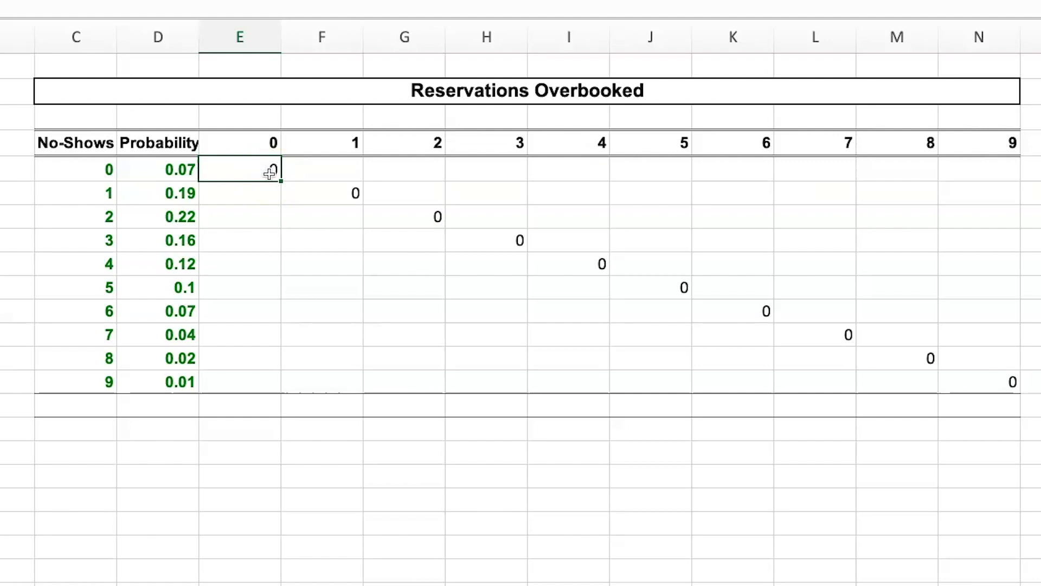
pyautogui.click(594, 268)
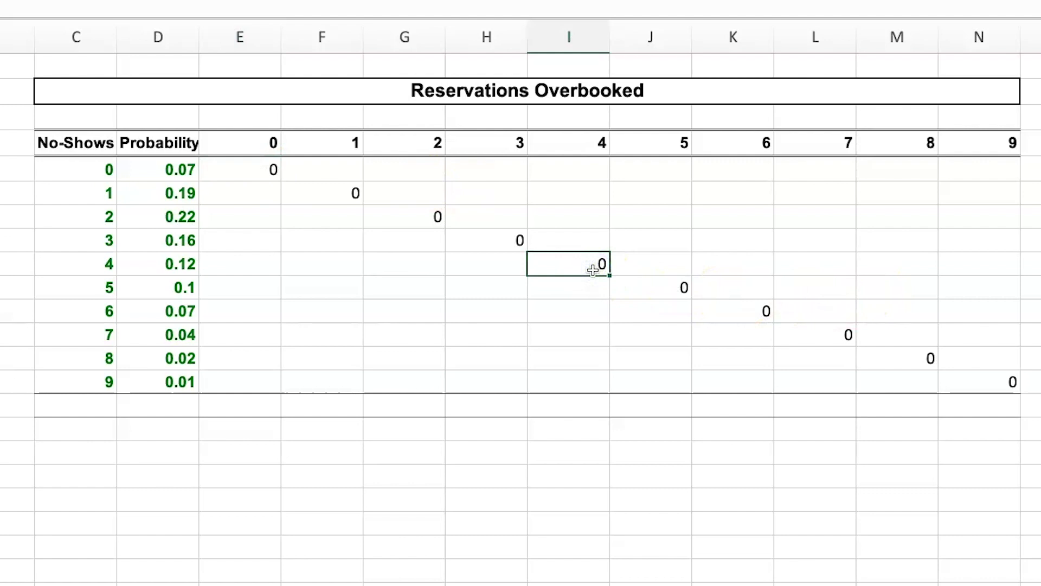
pyautogui.click(581, 143)
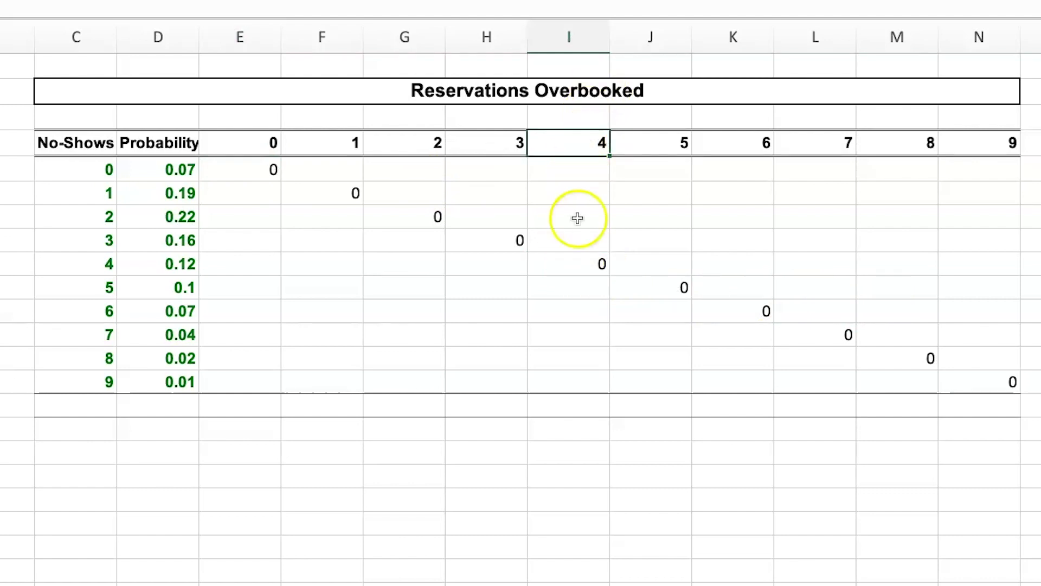
pyautogui.click(572, 265)
pyautogui.click(92, 268)
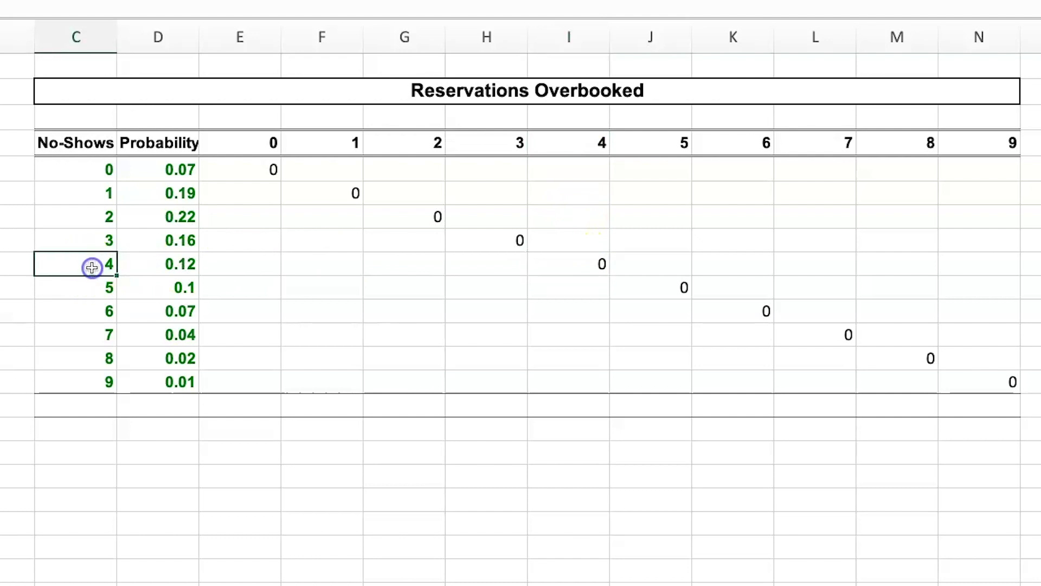
pyautogui.click(583, 267)
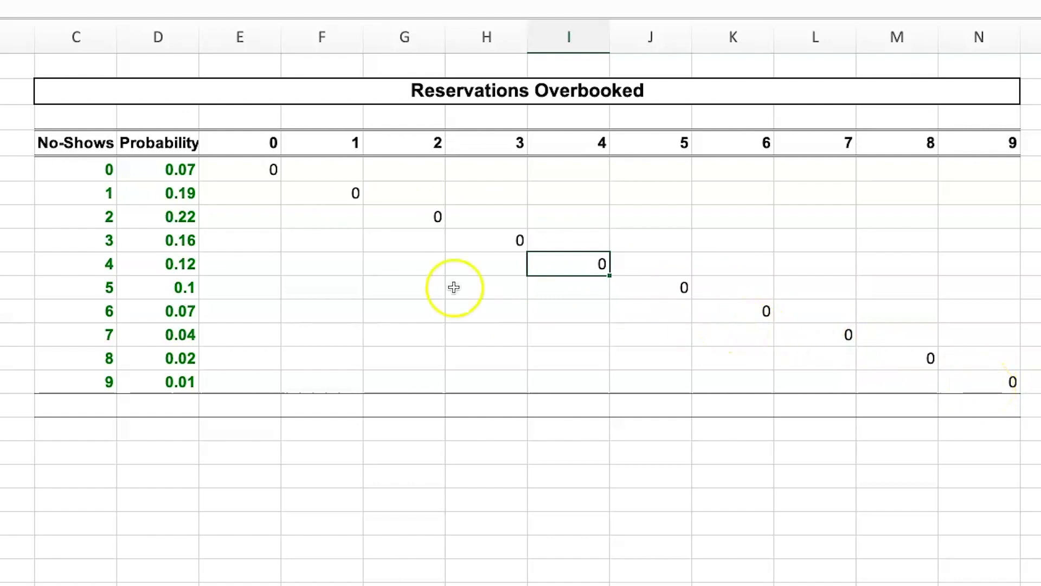
# - Fill the 0-overbooked column with 50 to 450 in increments of 50 for 1 to 9 no-shows
pyautogui.click(240, 194)
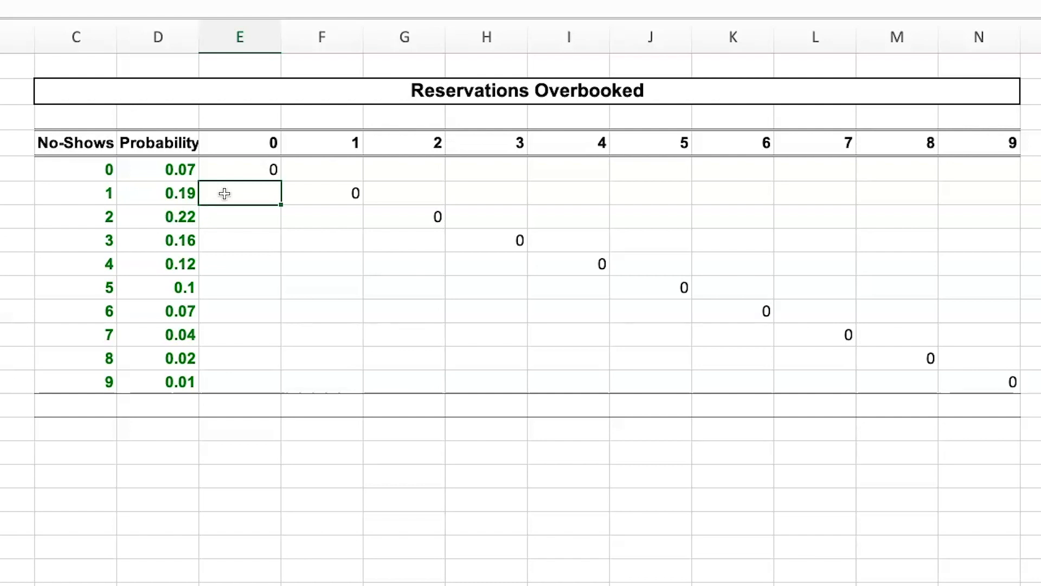
pyautogui.click(222, 214)
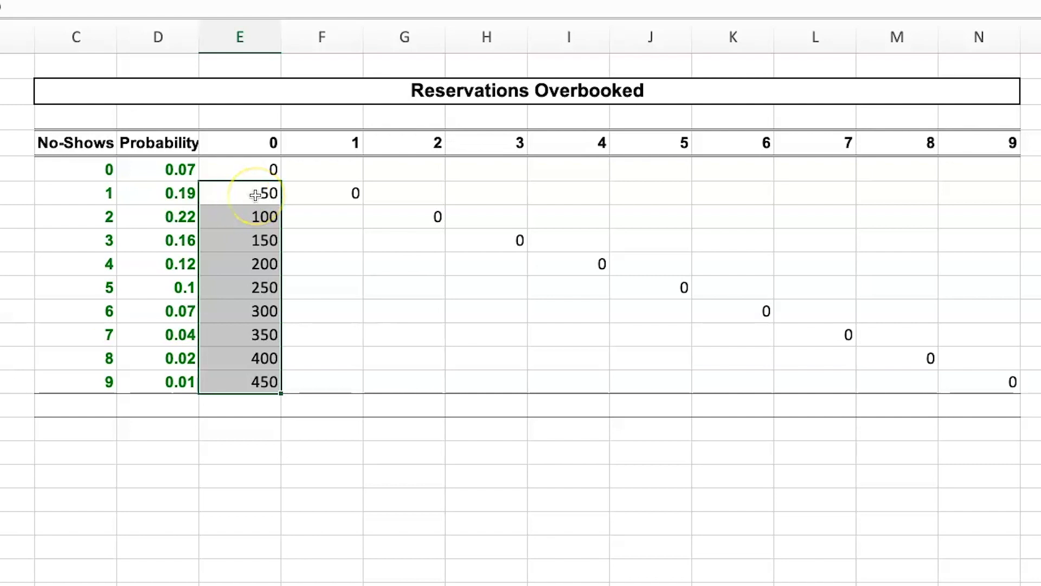
pyautogui.click(255, 195)
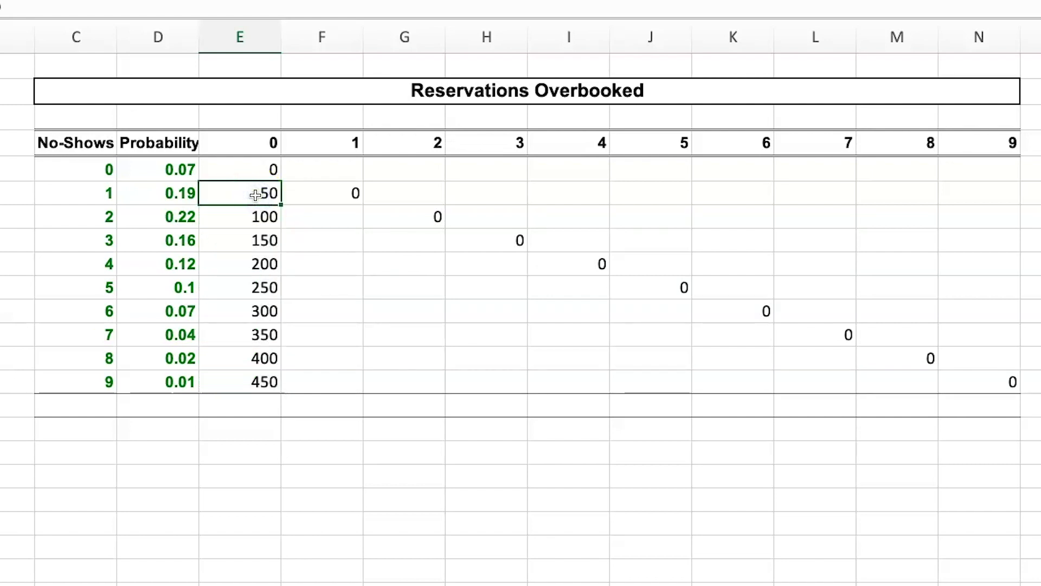
pyautogui.click(257, 218)
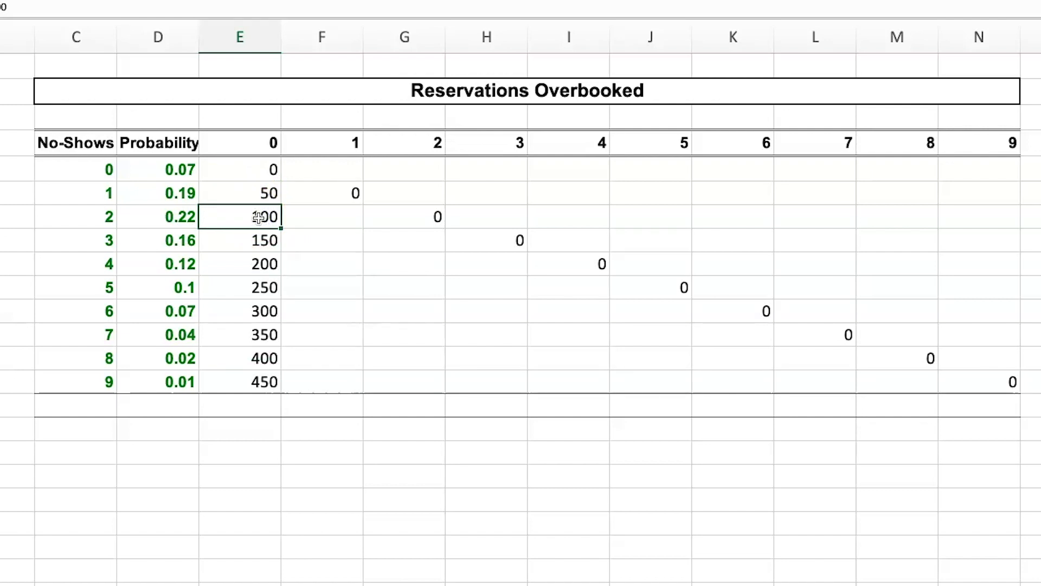
pyautogui.click(253, 383)
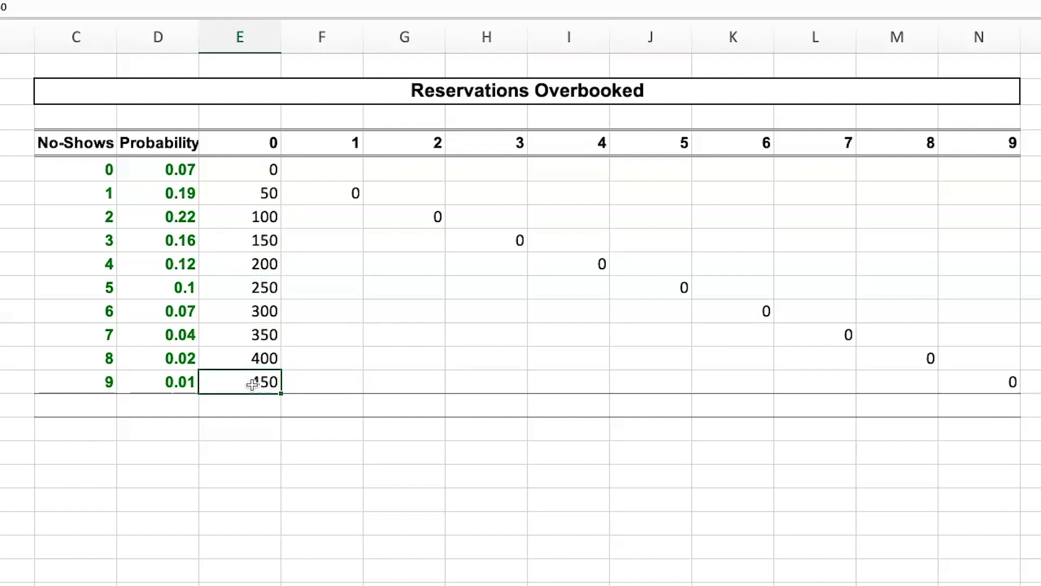
# - Fill the 1-overbooked column with 50 to 400 in increments of 50 for 2 to 9 no-shows
pyautogui.click(320, 219)
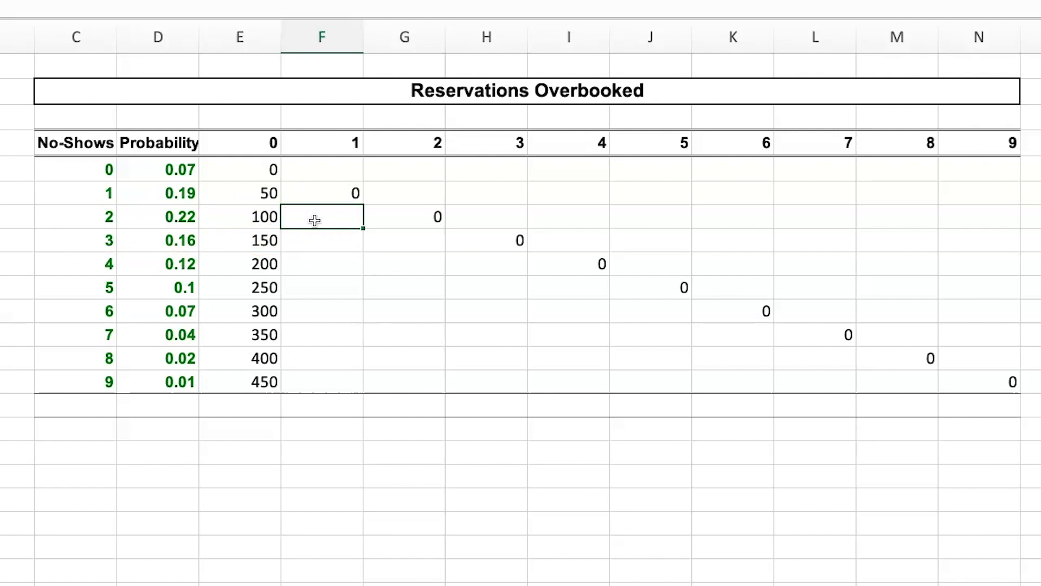
pyautogui.click(318, 240)
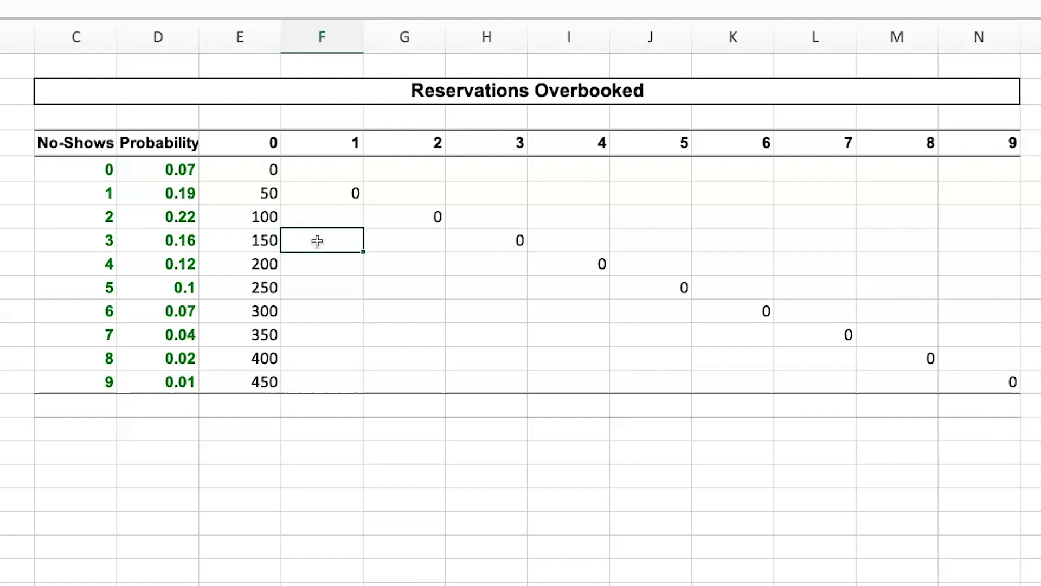
pyautogui.hotkey('ctrl', 'v')
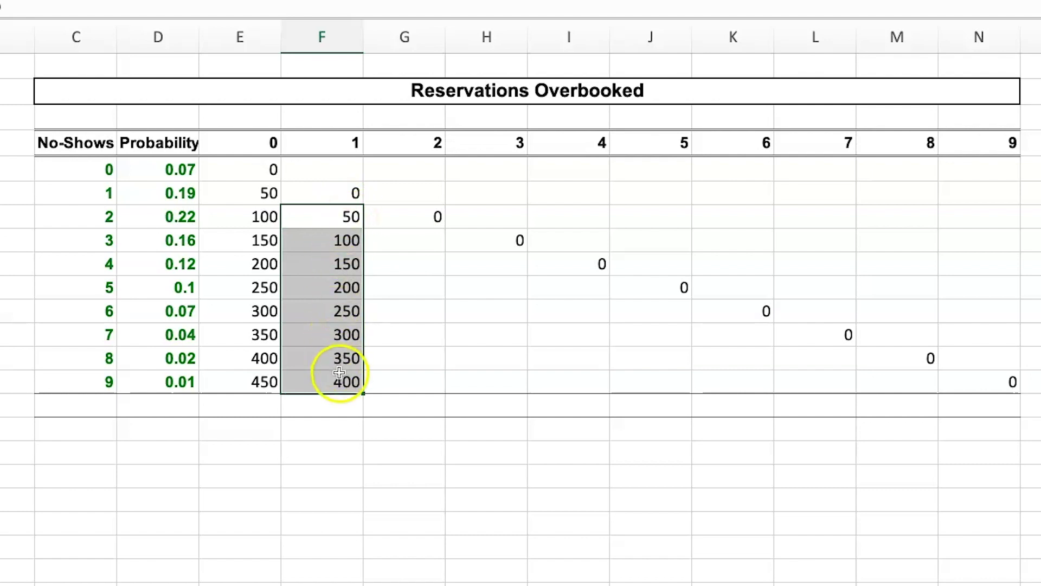
# - Copy the 50-based series into the cells below the diagonal zero in the overbooked columns 2, 3 and 4, ending at 350, 300 and 250
pyautogui.moveTo(254, 191); pyautogui.dragTo(262, 383)
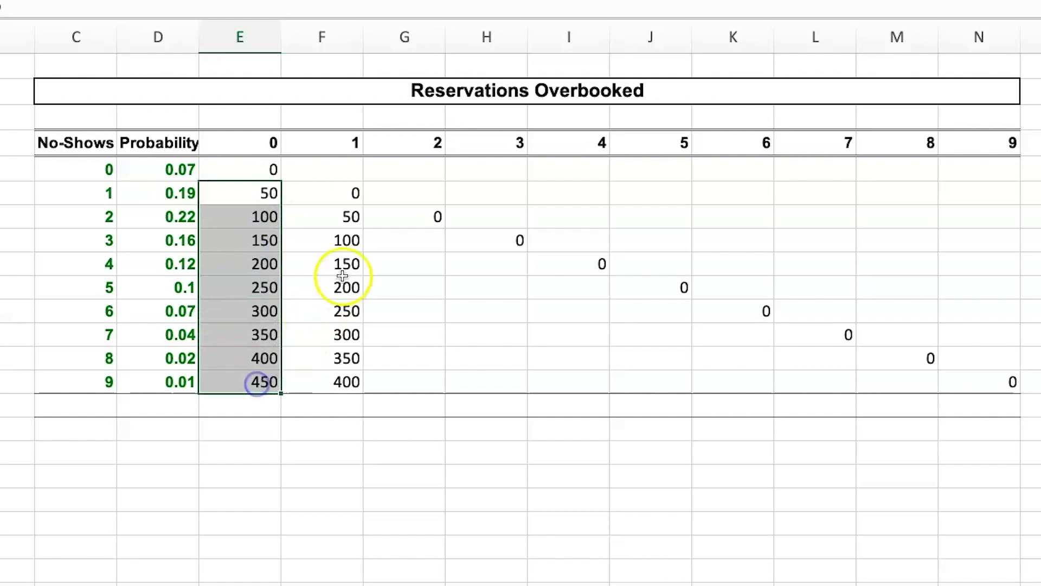
pyautogui.moveTo(344, 216); pyautogui.dragTo(336, 261)
pyautogui.moveTo(328, 366); pyautogui.dragTo(323, 379)
pyautogui.hotkey('ctrl', 'c')
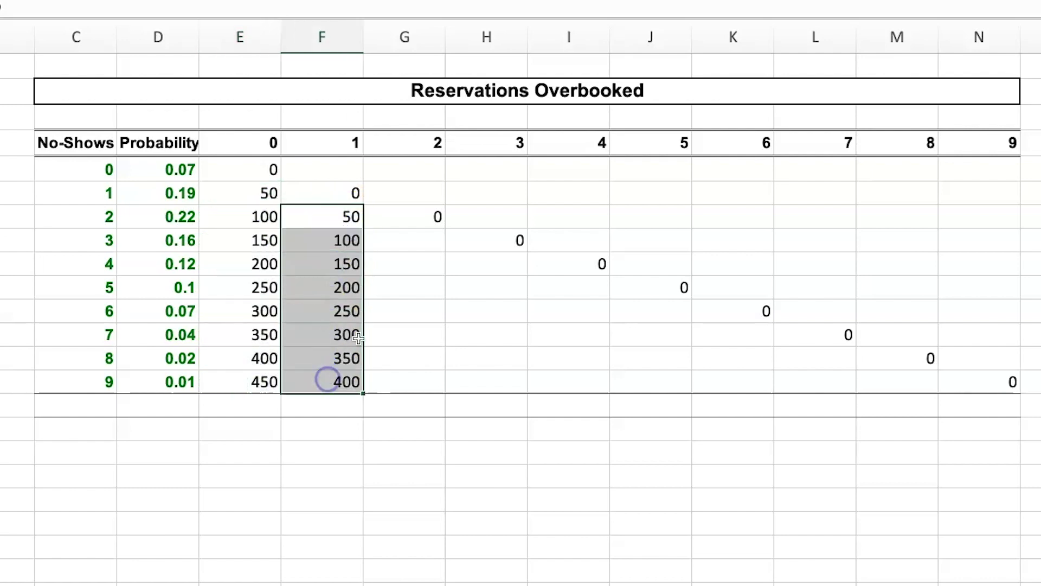
pyautogui.click(420, 243)
pyautogui.hotkey('ctrl', 'v')
pyautogui.press('Right')
pyautogui.press('Down')
pyautogui.hotkey('ctrl', 'v')
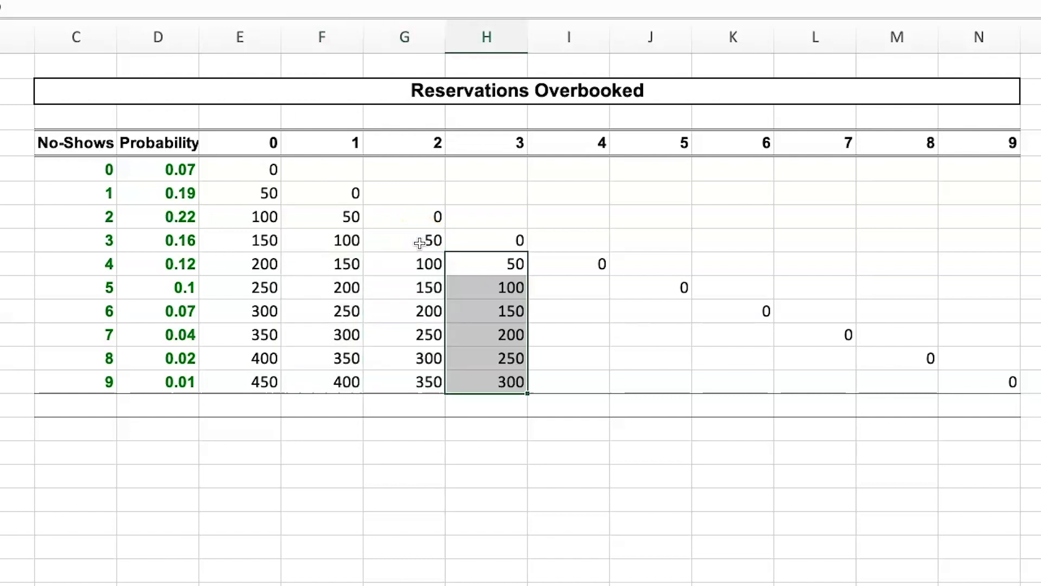
pyautogui.press('Right')
pyautogui.press('Down')
pyautogui.hotkey('ctrl', 'v')
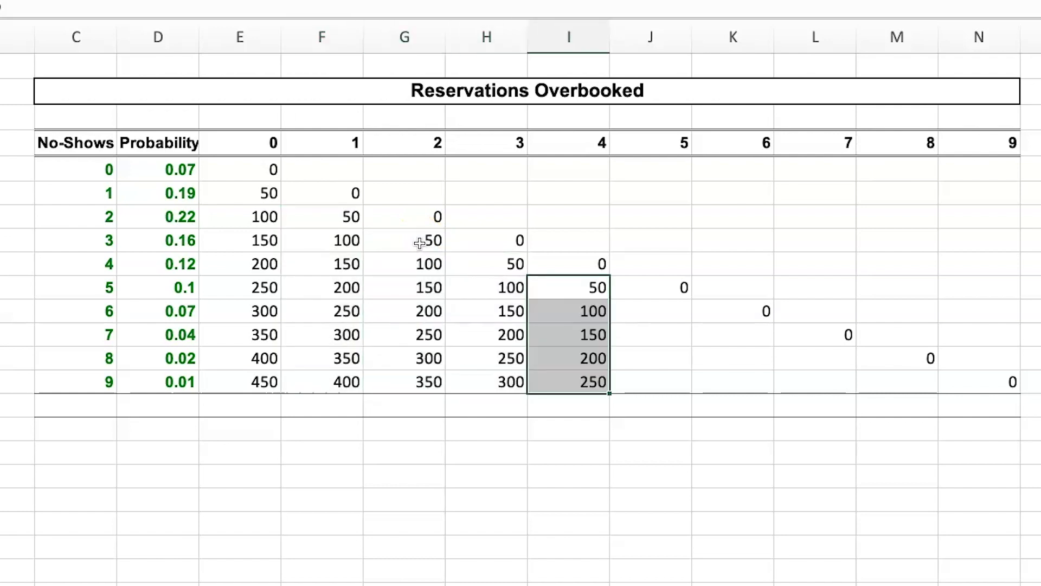
# - Complete the values below the diagonal in overbooked columns 5 to 8, starting each at 50 and ending at 200, 150, 100 and 50
pyautogui.press('Right')
pyautogui.press('Down')
pyautogui.hotkey('ctrl', 'v')
pyautogui.press('Right')
pyautogui.press('Down')
pyautogui.write('50 100 150')
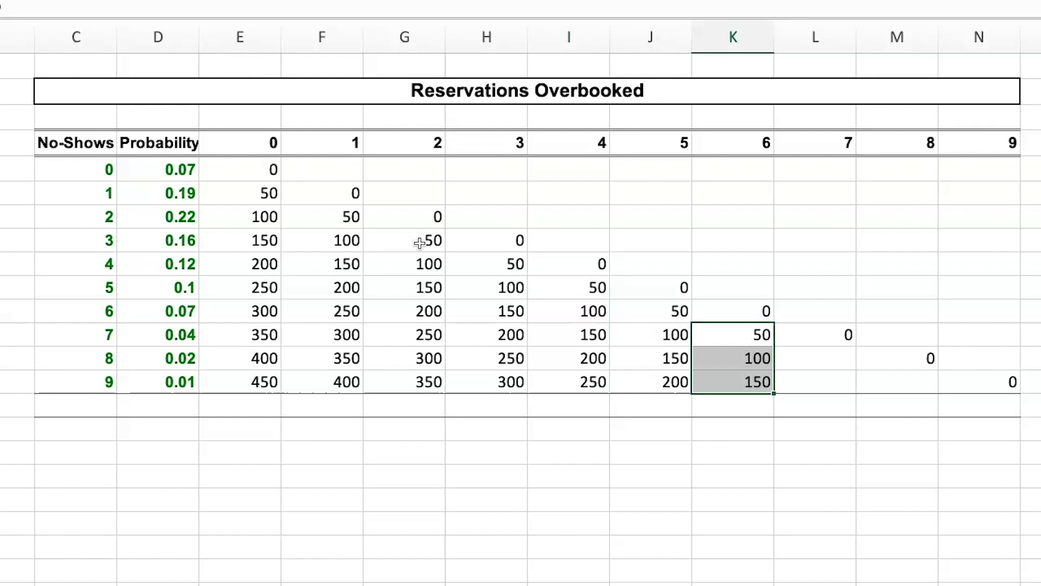
pyautogui.press('Right')
pyautogui.press('Down')
pyautogui.write('50 100')
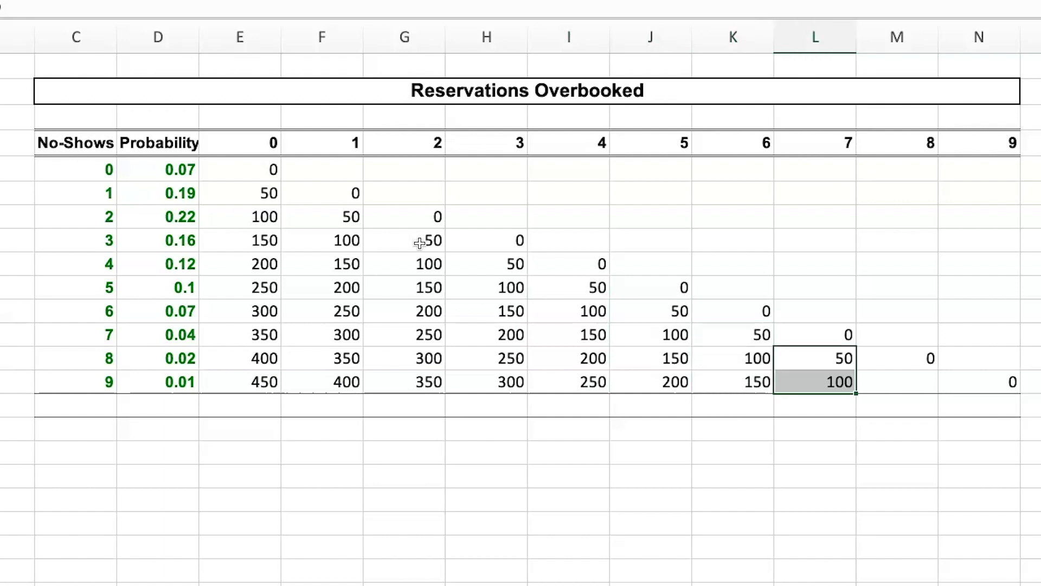
pyautogui.press('Right')
pyautogui.press('Down')
pyautogui.write('50')
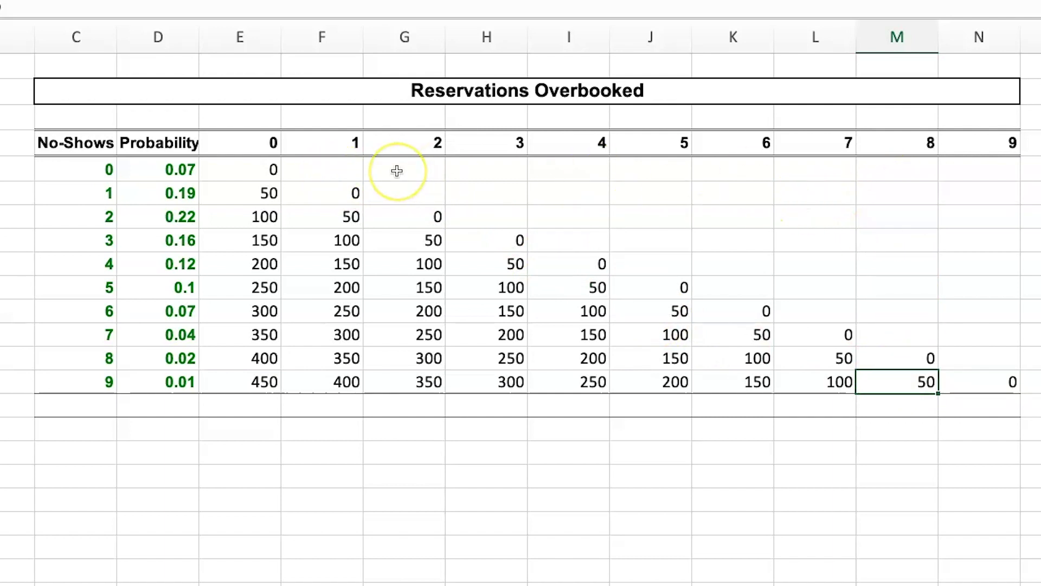
# - Fill the 0 no-shows row with 90 to 810 in increments of 90 for 1 to 9 overbooked reservations
pyautogui.click(332, 172)
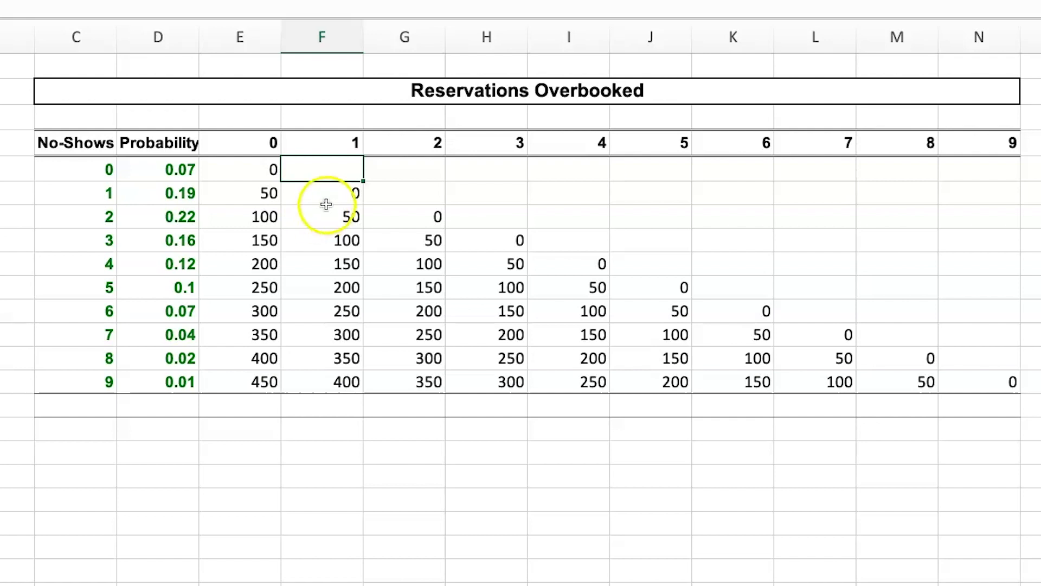
pyautogui.click(434, 174)
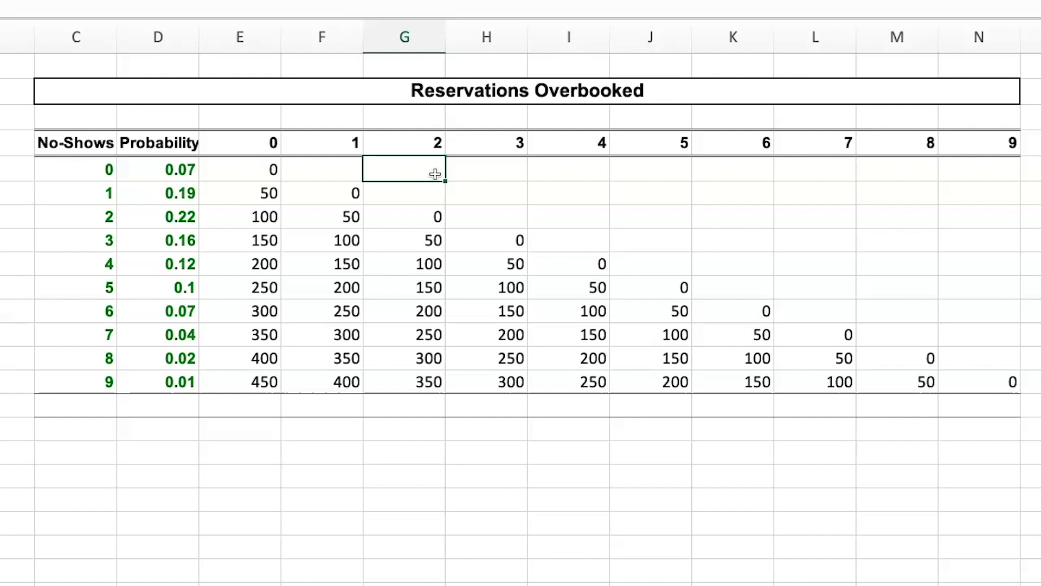
pyautogui.hotkey('ctrl', 'z')
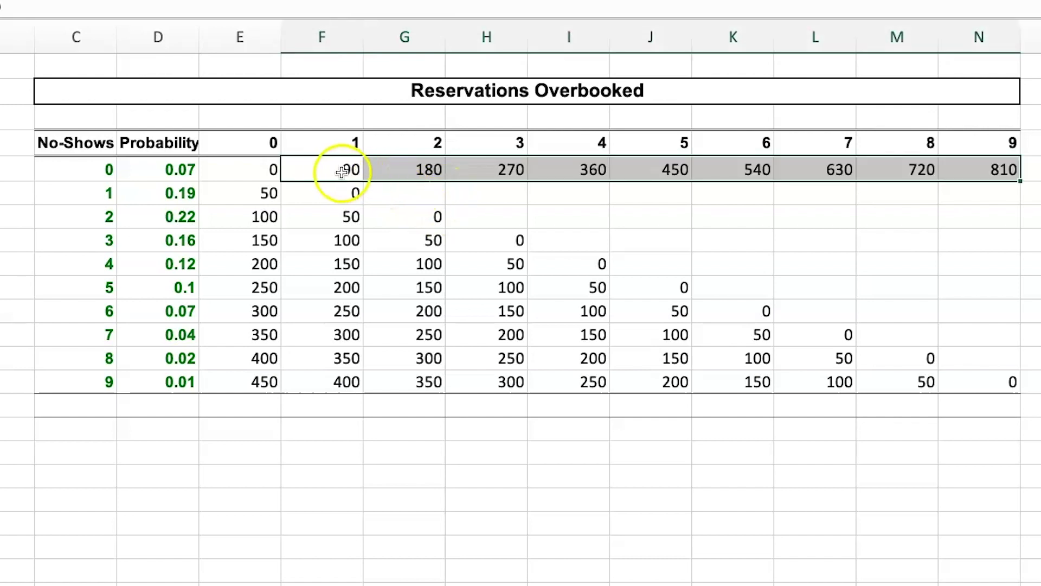
pyautogui.click(333, 171)
pyautogui.click(432, 171)
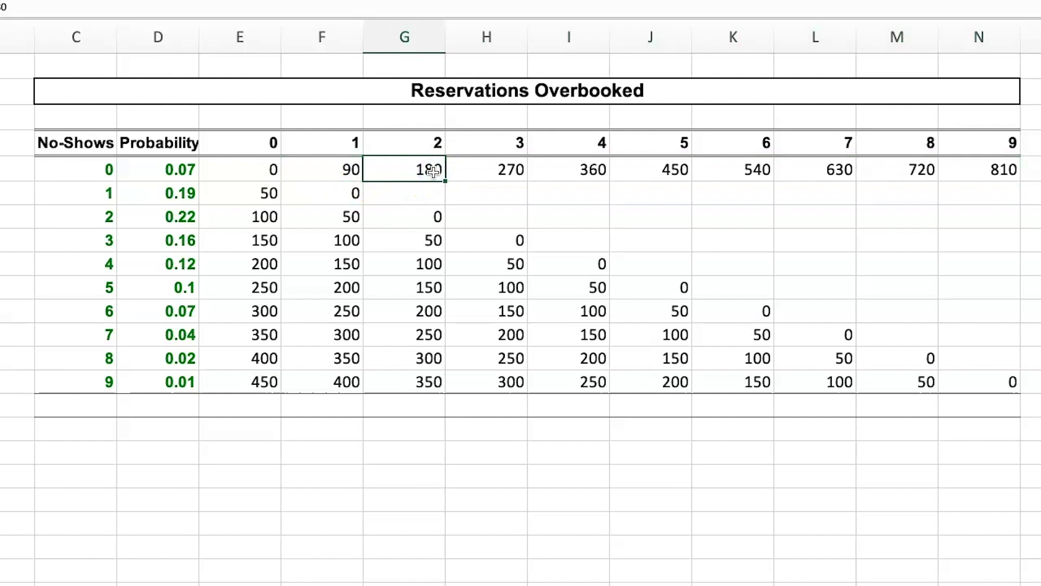
pyautogui.click(509, 169)
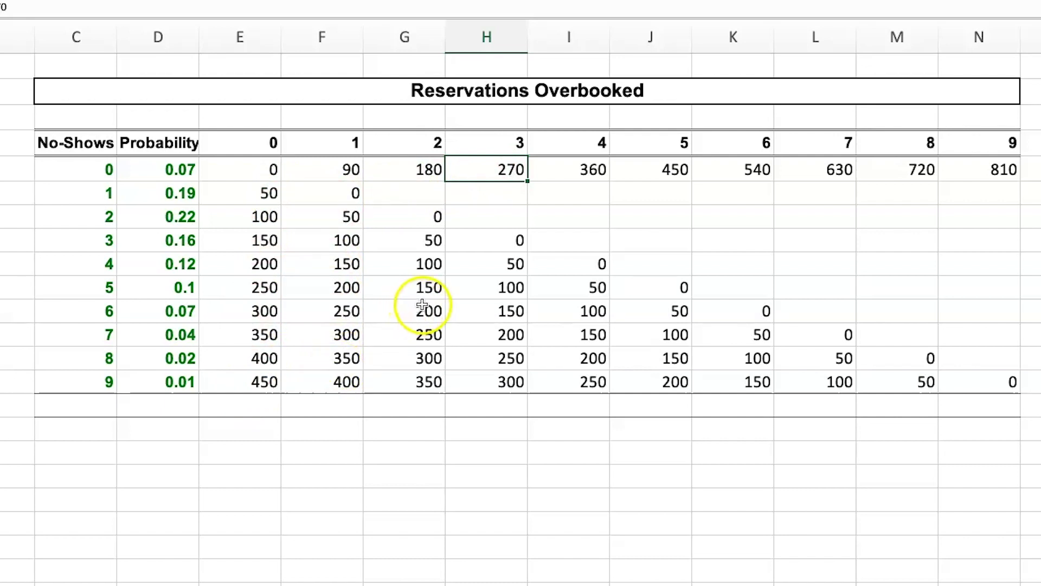
# - Fill the cells after the diagonal zero in no-show rows 1 and 2 with increments of 90, up to 720 and 630
pyautogui.press('Down')
pyautogui.press('Left')
pyautogui.hotkey('ctrl', 'v')
pyautogui.press('Down')
pyautogui.press('Right')
pyautogui.hotkey('ctrl', 'v')
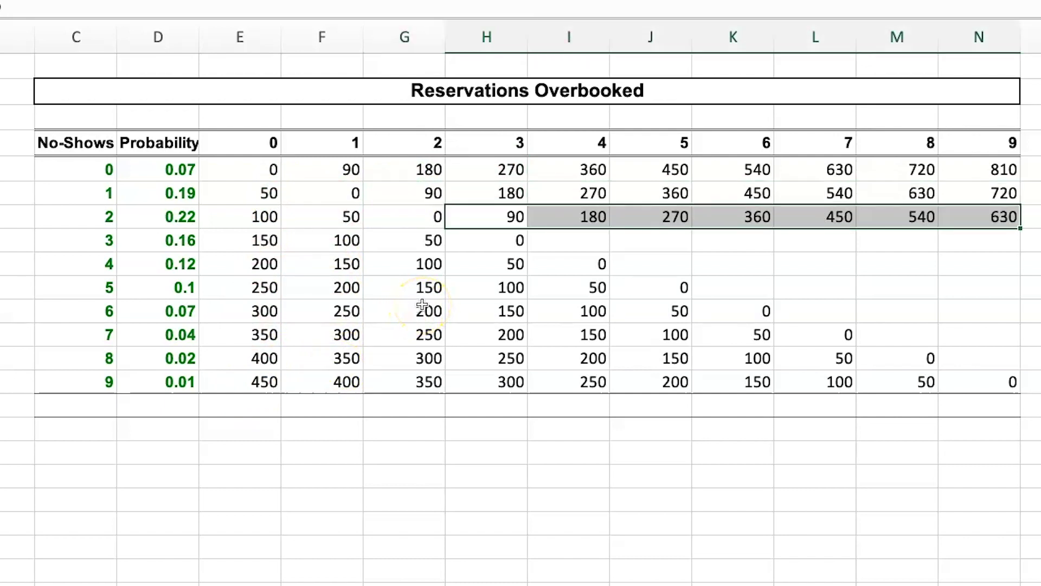
# - Fill the cells after the diagonal zero in no-show rows 3, 4 and 5 with increments of 90, up to 540, 450 and 360
pyautogui.press('Down')
pyautogui.press('Right')
pyautogui.hotkey('ctrl', 'v')
pyautogui.press('Down')
pyautogui.press('Right')
pyautogui.hotkey('ctrl', 'v')
pyautogui.press('Down')
pyautogui.press('Right')
pyautogui.hotkey('ctrl', 'v')
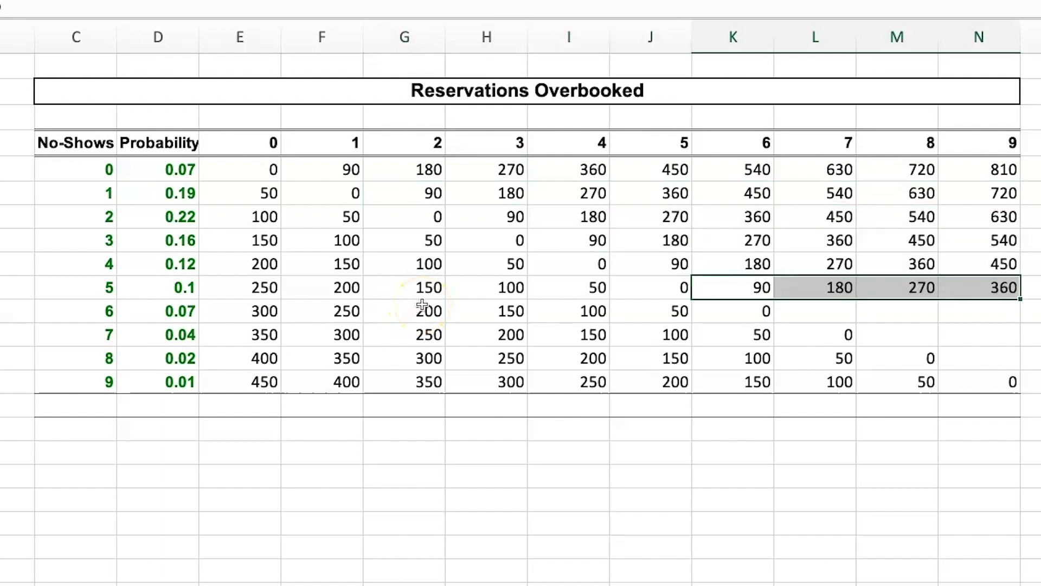
# - Complete the cells after the diagonal zero in no-show rows 6, 7 and 8 with increments of 90, up to 270, 180 and 90
pyautogui.press('Down')
pyautogui.press('Right')
pyautogui.write('90\t180\t270')
pyautogui.press('Down')
pyautogui.press('Right')
pyautogui.hotkey('ctrl', 'v')
pyautogui.press('Down')
pyautogui.press('Right')
pyautogui.hotkey('ctrl', 'v')
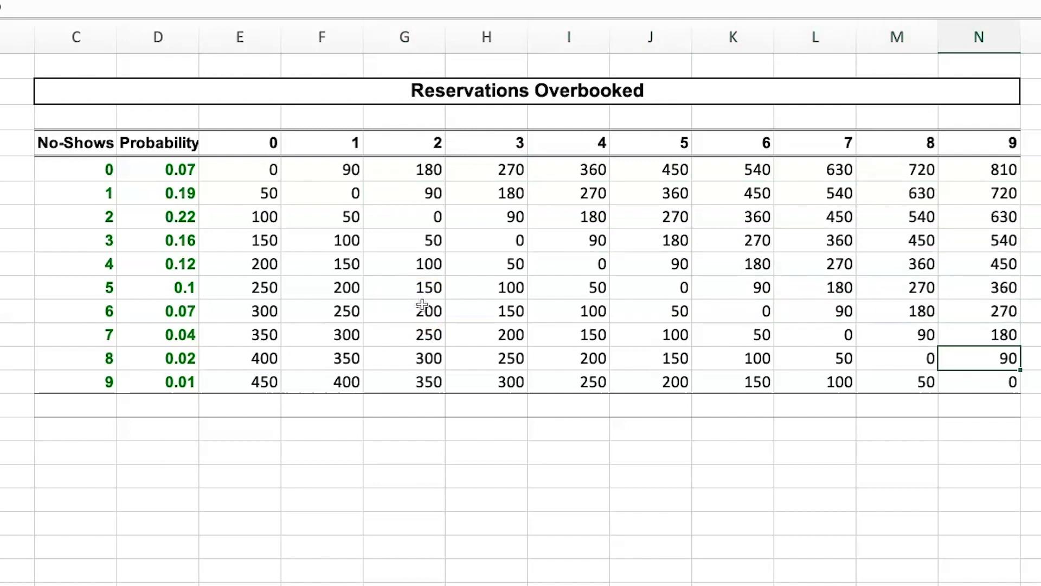
# - Examine the payoffs below and above the diagonal zeros, plus the first probability and payoff for 0 overbooked reservations
pyautogui.click(840, 241)
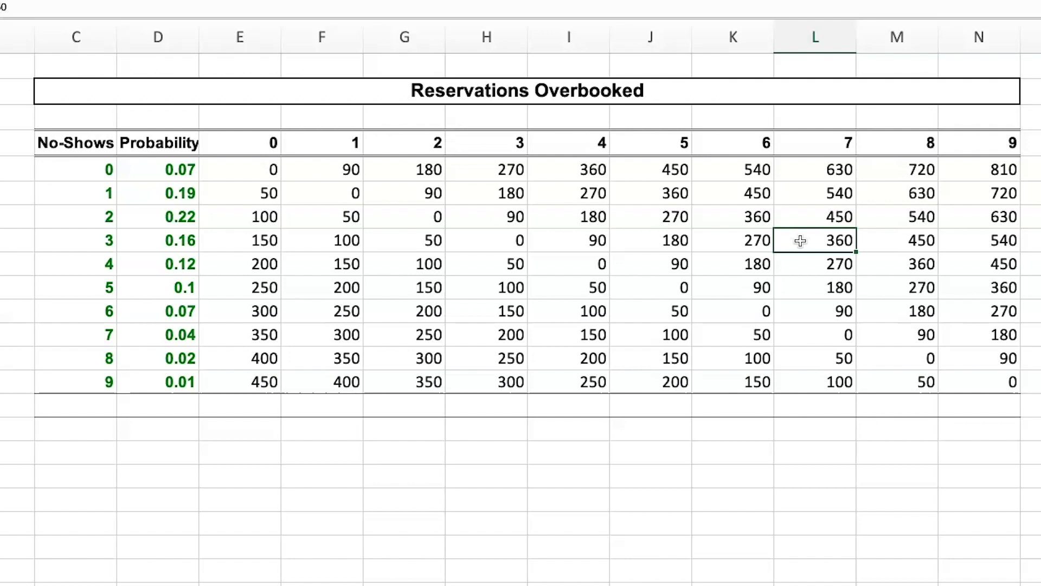
pyautogui.moveTo(246, 194); pyautogui.dragTo(255, 332)
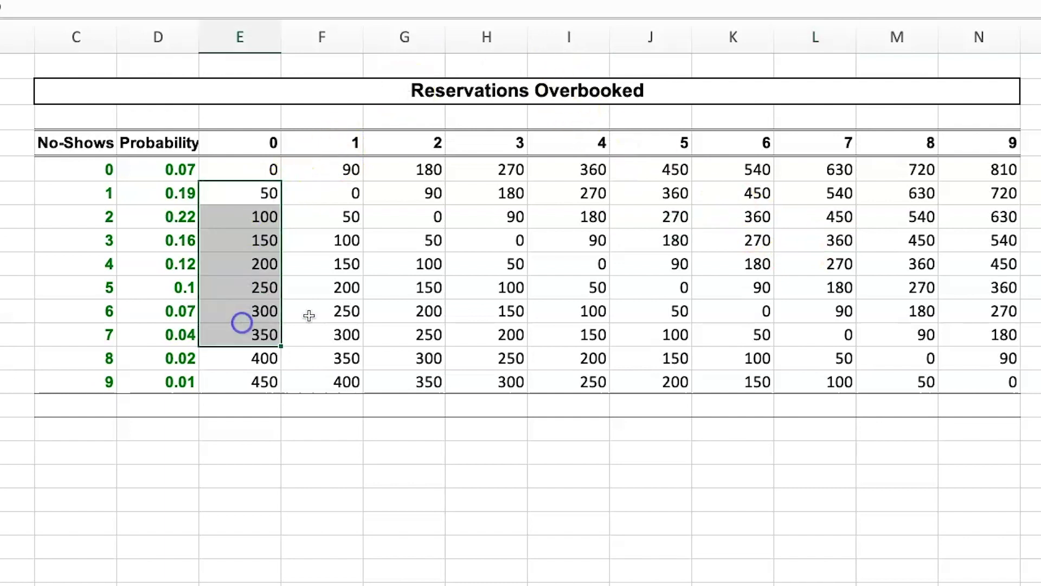
pyautogui.moveTo(347, 241); pyautogui.dragTo(347, 358)
pyautogui.moveTo(407, 266); pyautogui.dragTo(423, 325)
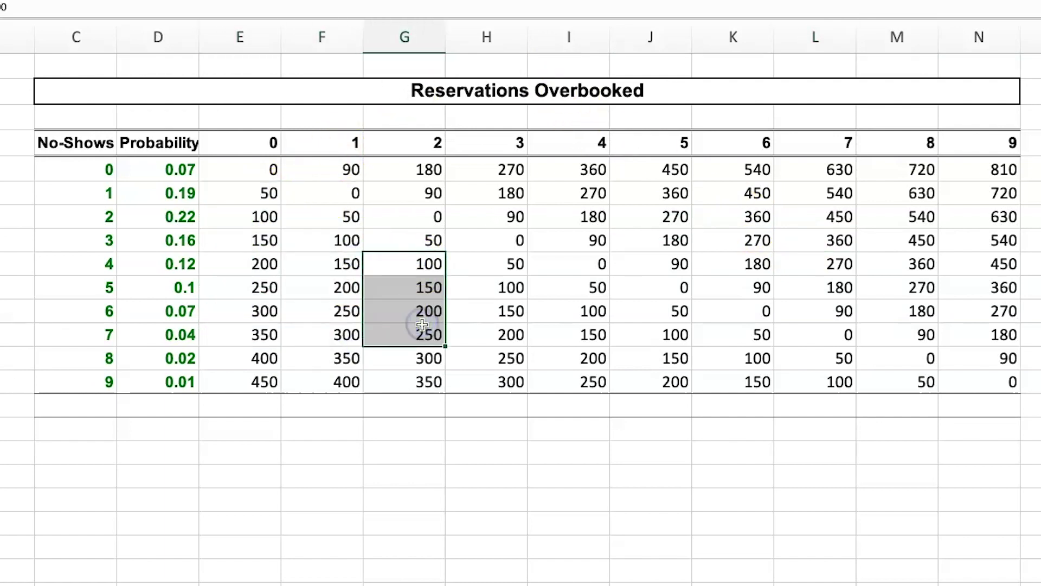
pyautogui.moveTo(325, 168); pyautogui.dragTo(765, 170)
pyautogui.moveTo(404, 193); pyautogui.dragTo(651, 193)
pyautogui.moveTo(506, 218); pyautogui.dragTo(706, 218)
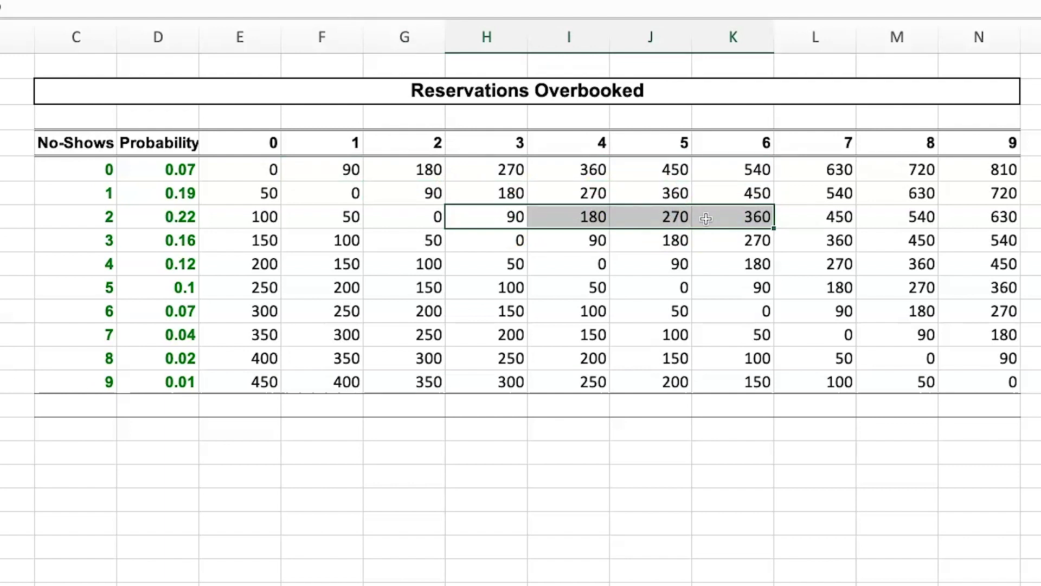
pyautogui.moveTo(713, 227); pyautogui.dragTo(712, 229)
pyautogui.click(251, 406)
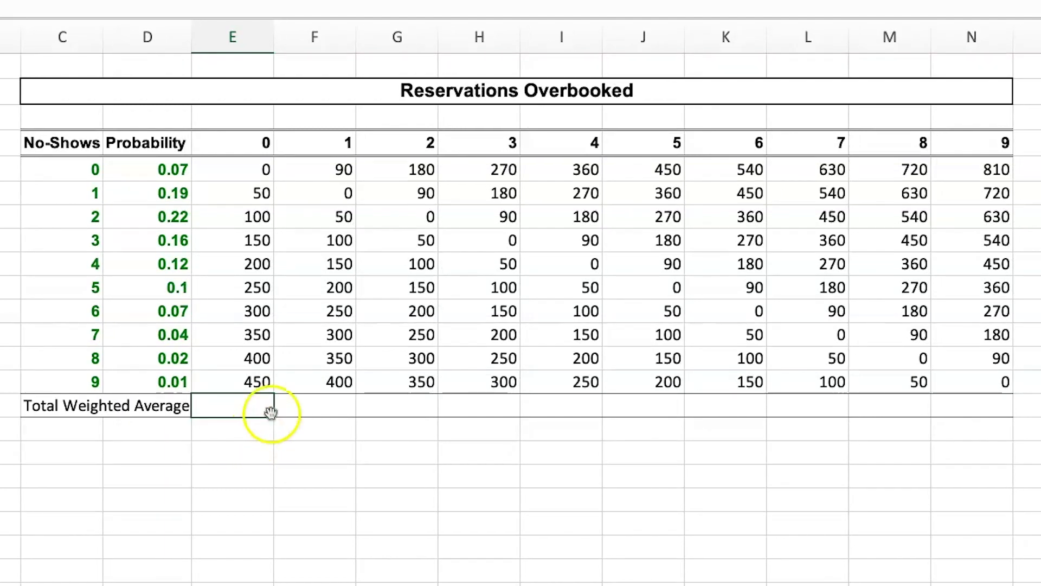
pyautogui.click(250, 144)
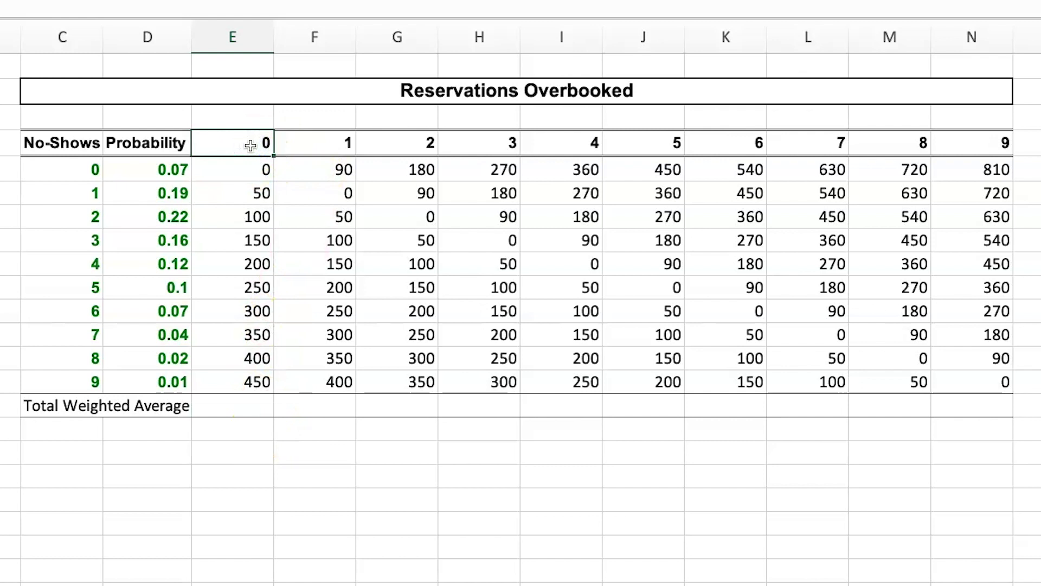
pyautogui.click(239, 410)
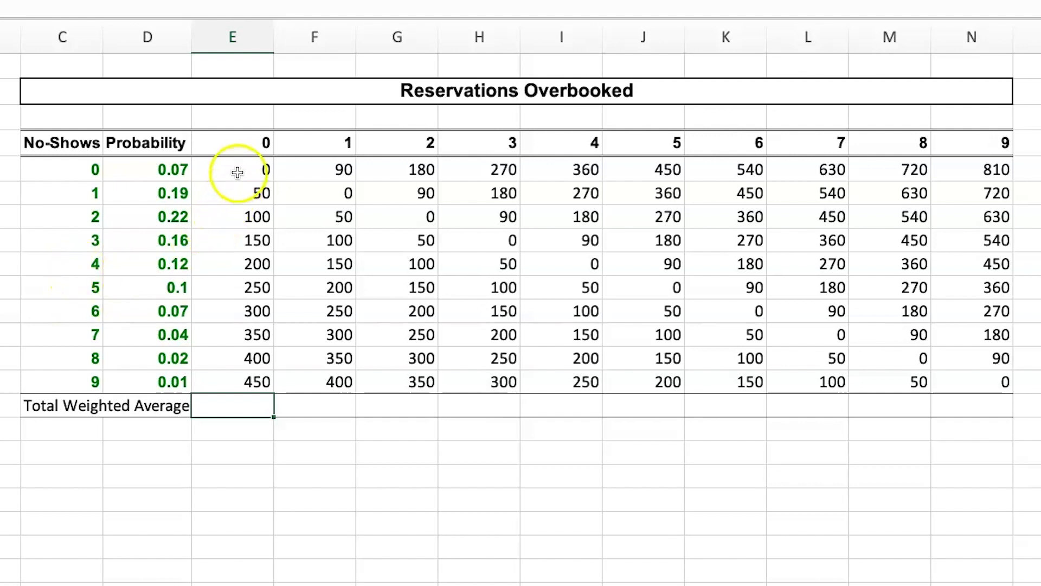
pyautogui.click(169, 170)
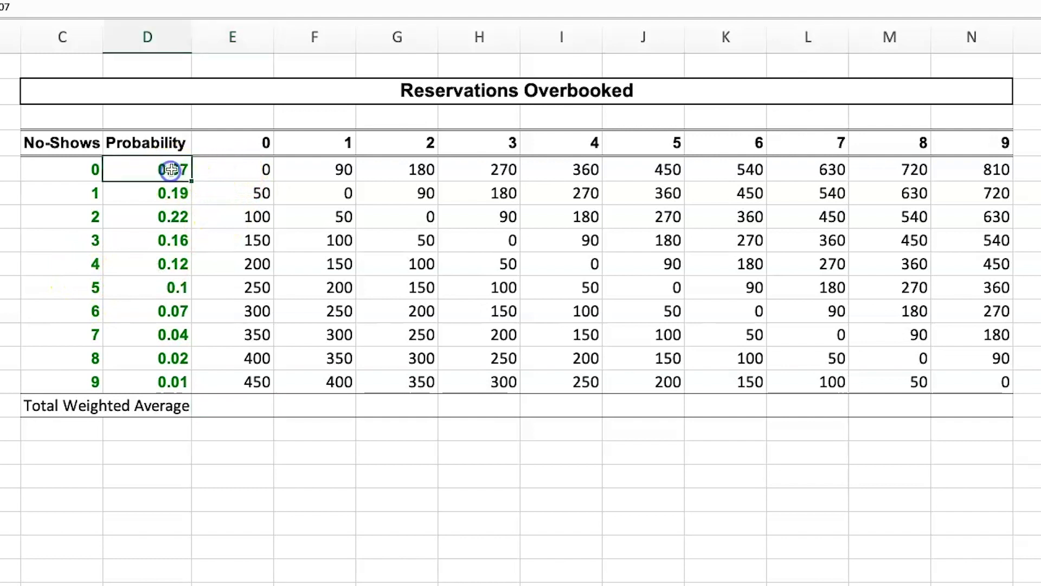
pyautogui.click(247, 170)
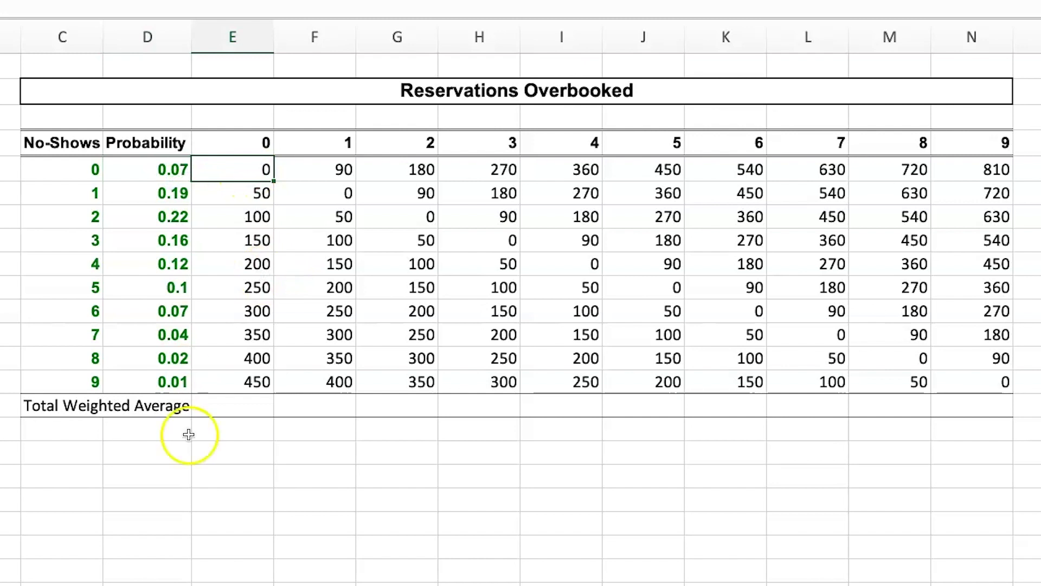
# - Start the Total Weighted Average formula for 0 overbooked reservations in E15 with =D5*E5+D6*E6, multiplying each probability by its payoff
pyautogui.click(237, 408)
pyautogui.write('=')
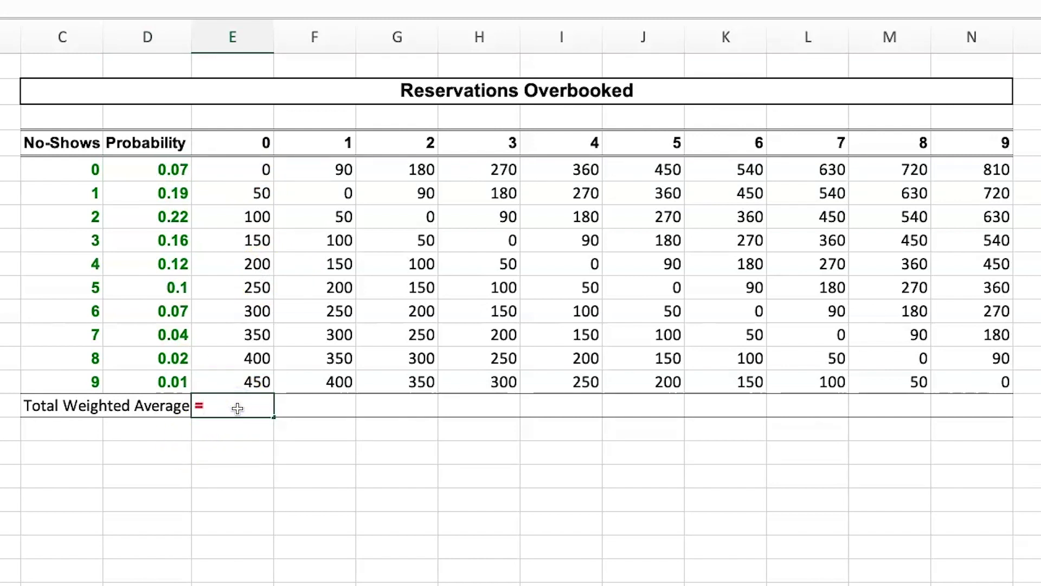
pyautogui.click(171, 169)
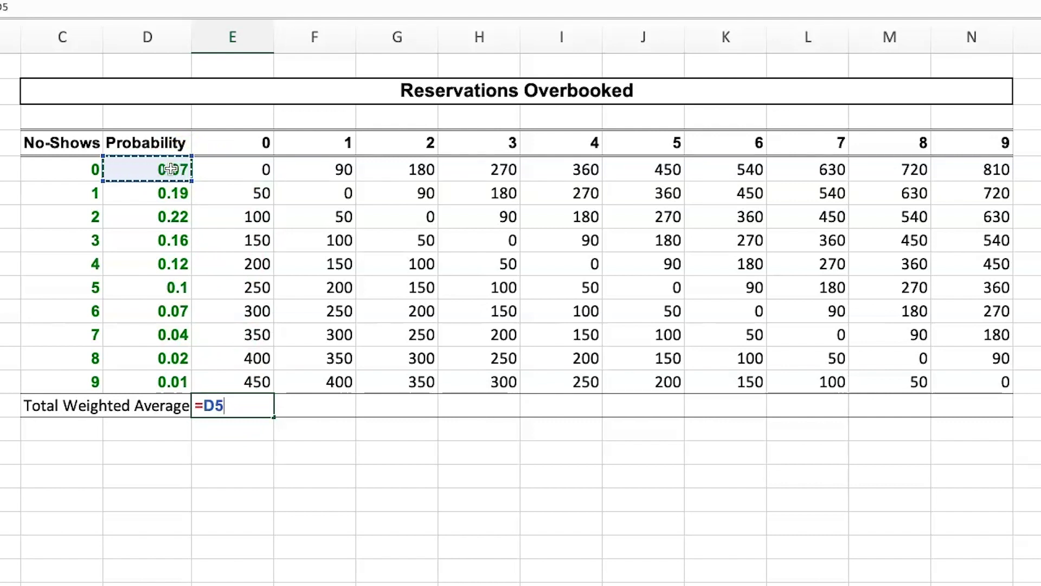
pyautogui.write('*')
pyautogui.click(244, 165)
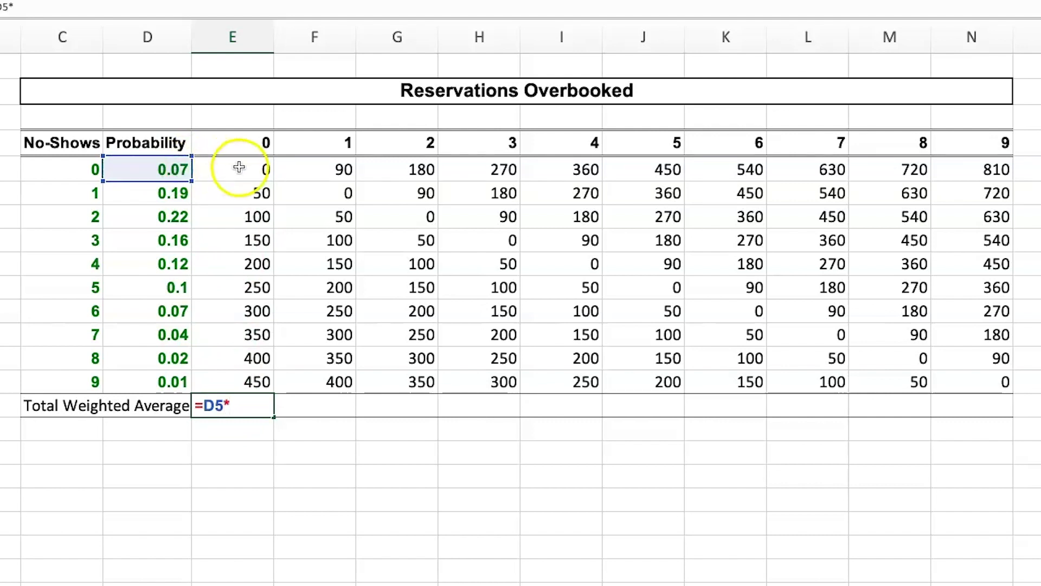
pyautogui.write('+')
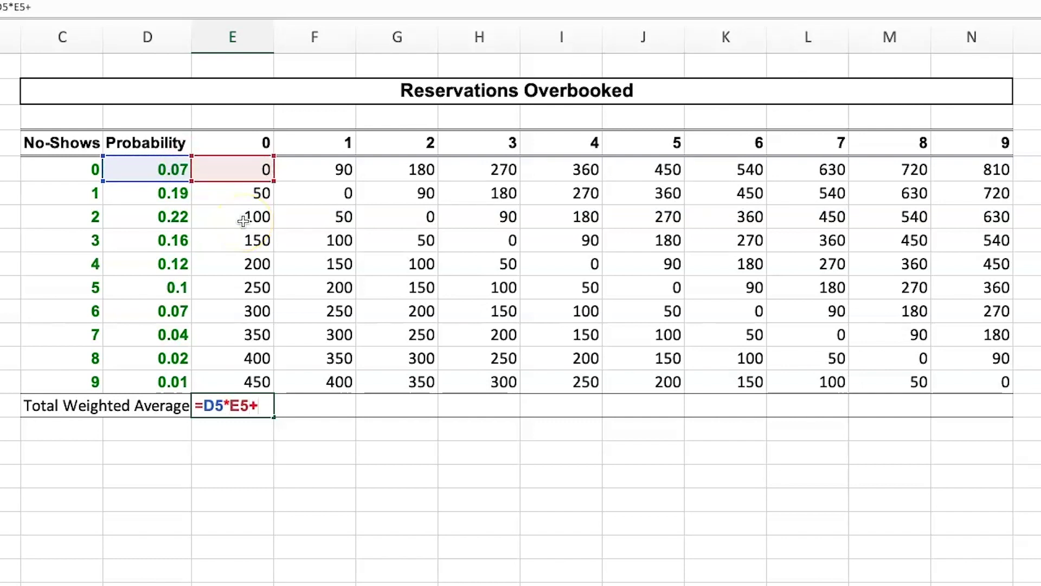
pyautogui.click(172, 196)
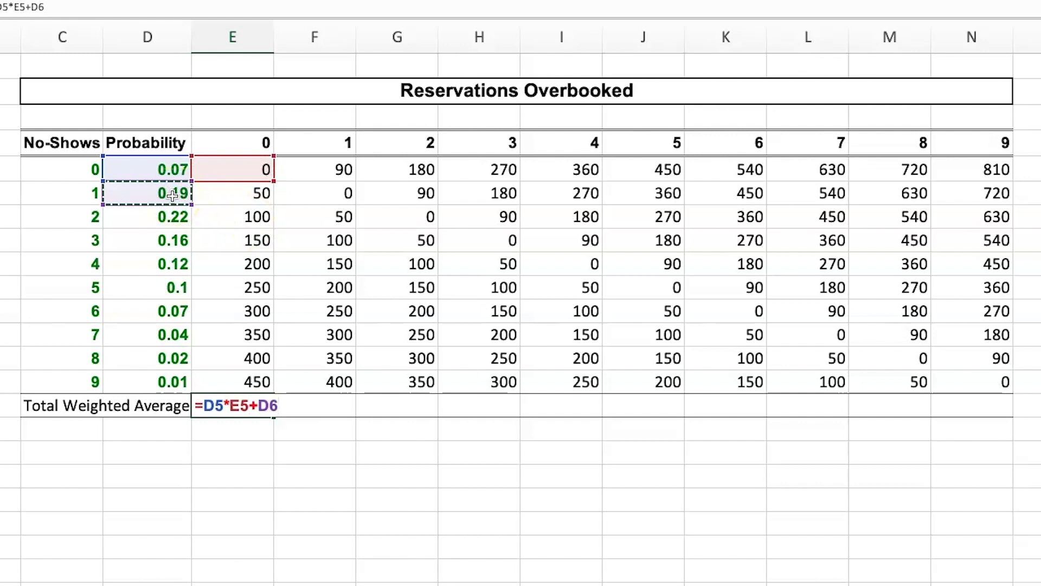
pyautogui.write('*')
pyautogui.click(227, 195)
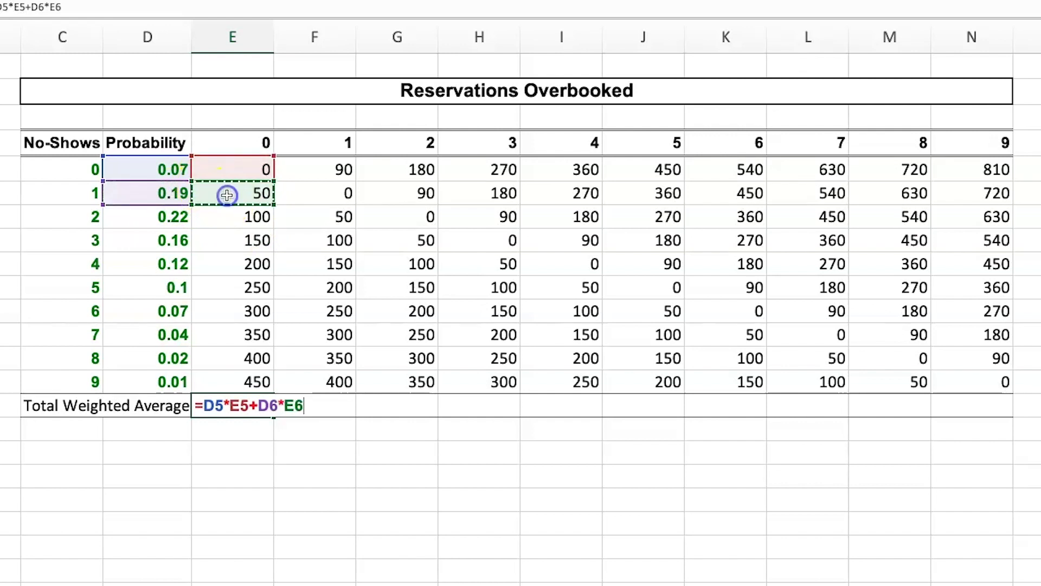
pyautogui.write('+')
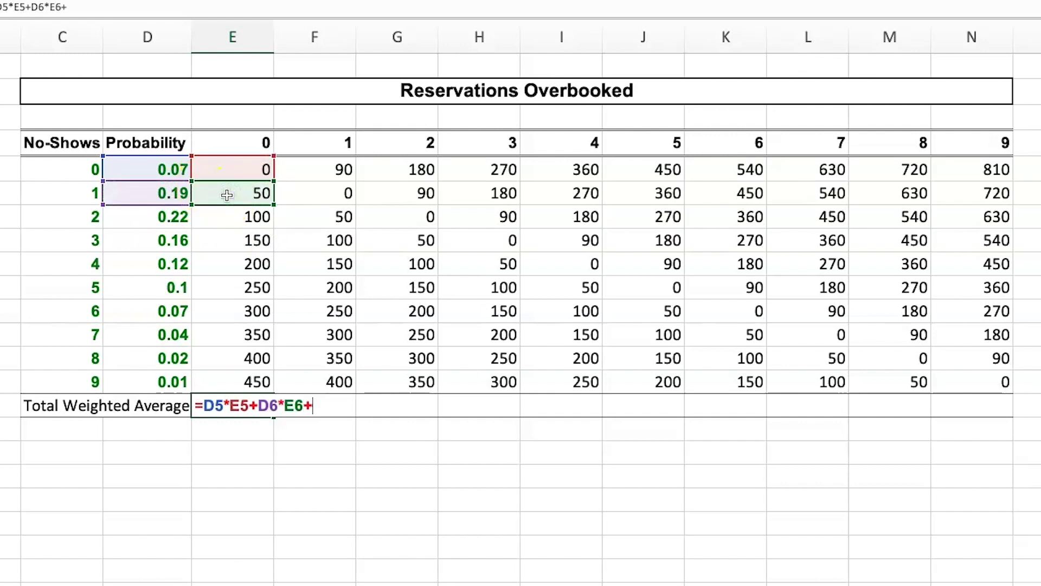
# - Extend the E15 formula with the products for 2 and 3 no-shows, D7*E7+D8*E8
pyautogui.click(180, 219)
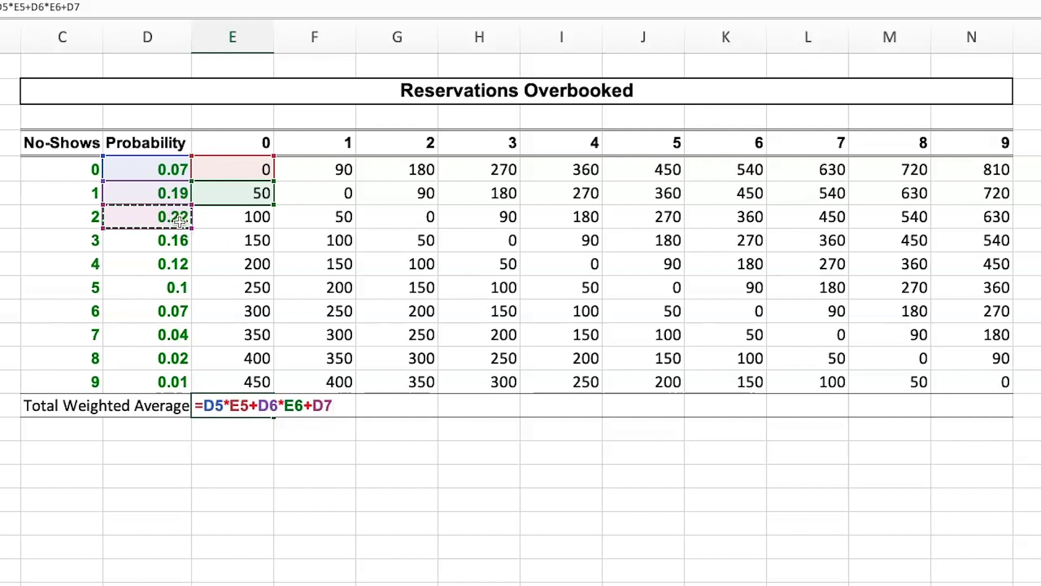
pyautogui.write('*')
pyautogui.click(241, 217)
pyautogui.write('+')
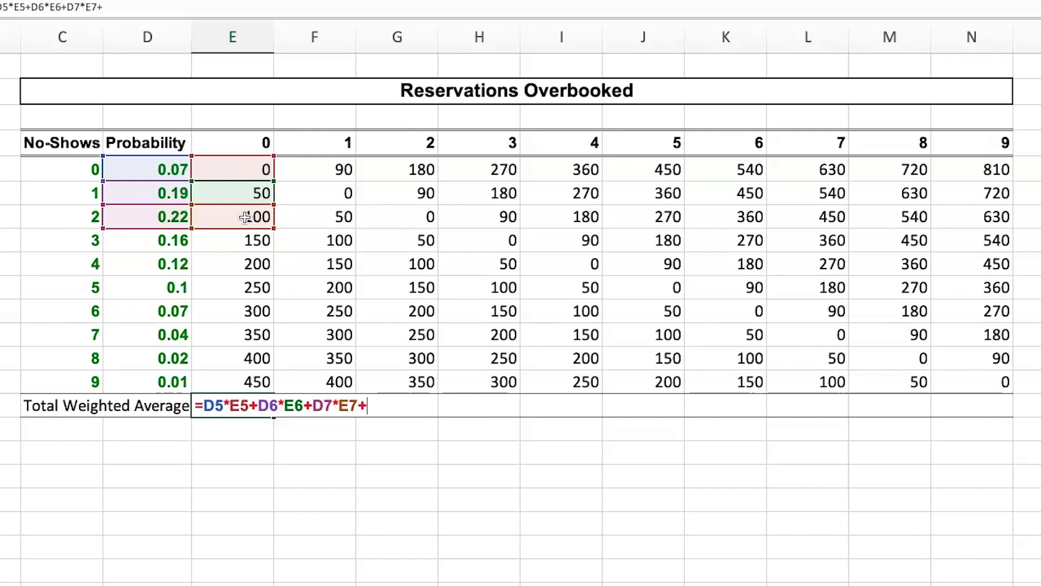
pyautogui.click(180, 242)
pyautogui.write('*')
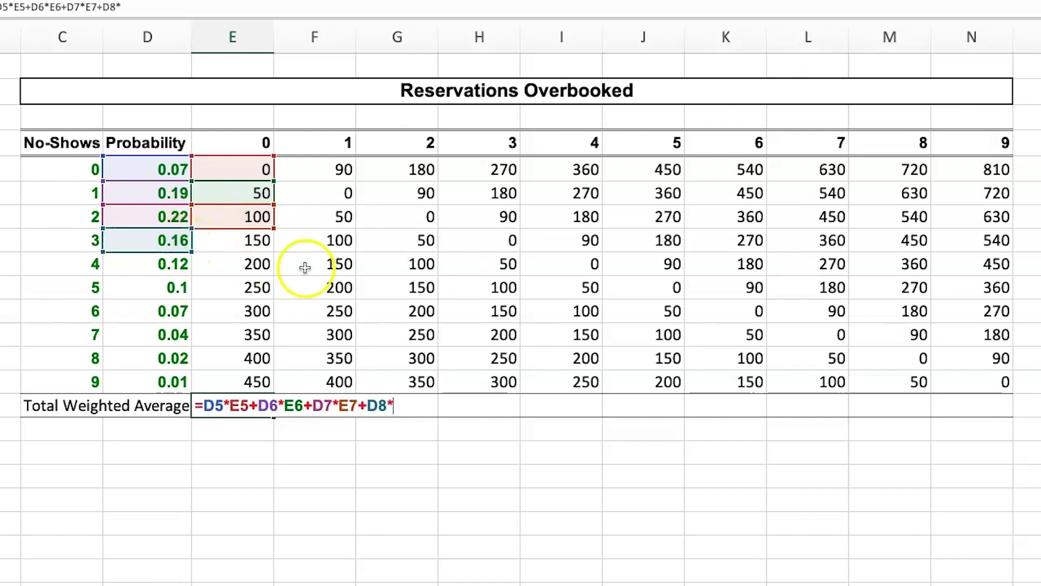
pyautogui.click(258, 245)
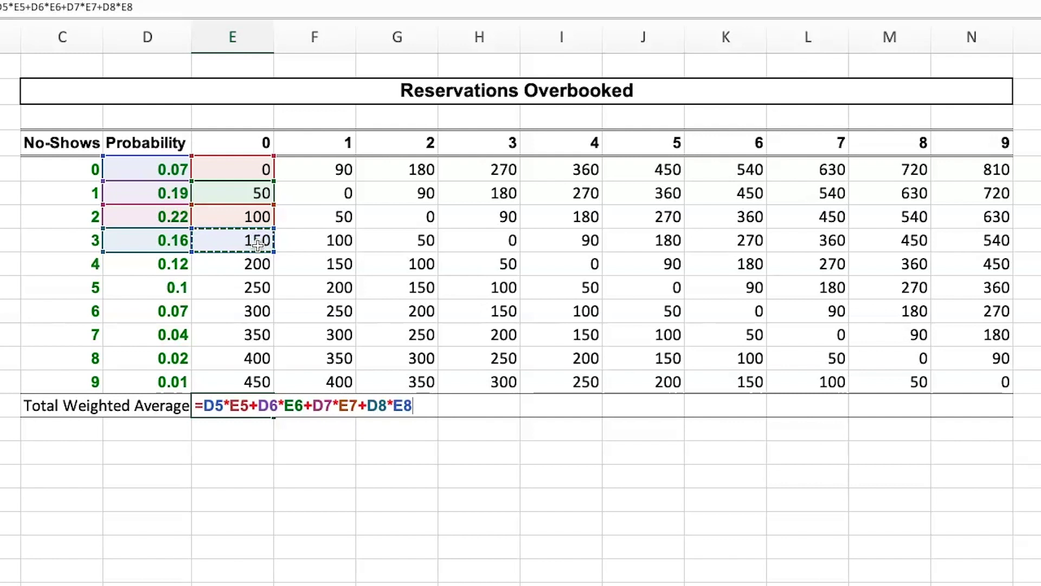
pyautogui.write('+')
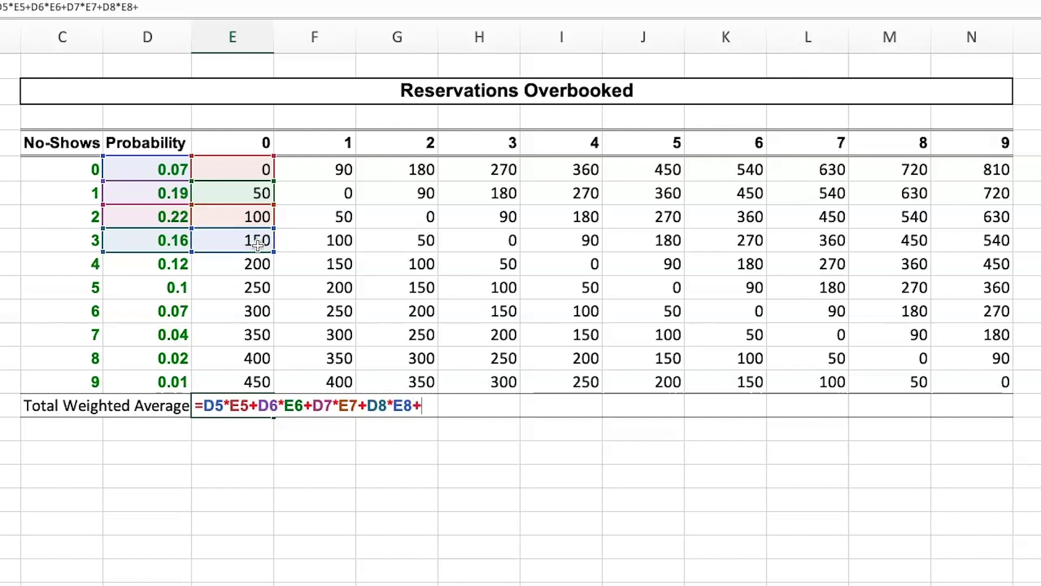
# - Add the products for 4 and 5 no-shows, D9*E9+D10*E10, to the weighted average formula
pyautogui.click(180, 264)
pyautogui.write('*')
pyautogui.click(226, 266)
pyautogui.write('+')
pyautogui.click(179, 288)
pyautogui.write('*')
pyautogui.click(228, 288)
pyautogui.write('+')
# - Complete the weighted average formula with D11*E11+D12*E12+D13*E13+D14*E14 and enter it
pyautogui.click(179, 311)
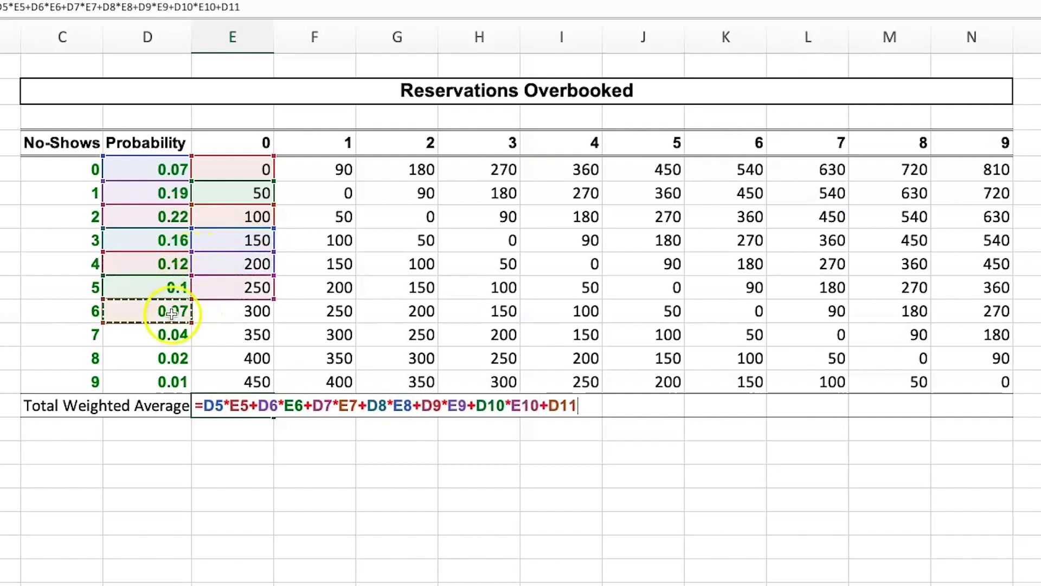
pyautogui.write('*')
pyautogui.click(228, 311)
pyautogui.write('+')
pyautogui.click(178, 358)
pyautogui.write('*')
pyautogui.click(242, 359)
pyautogui.write('+')
pyautogui.click(179, 382)
pyautogui.write('*')
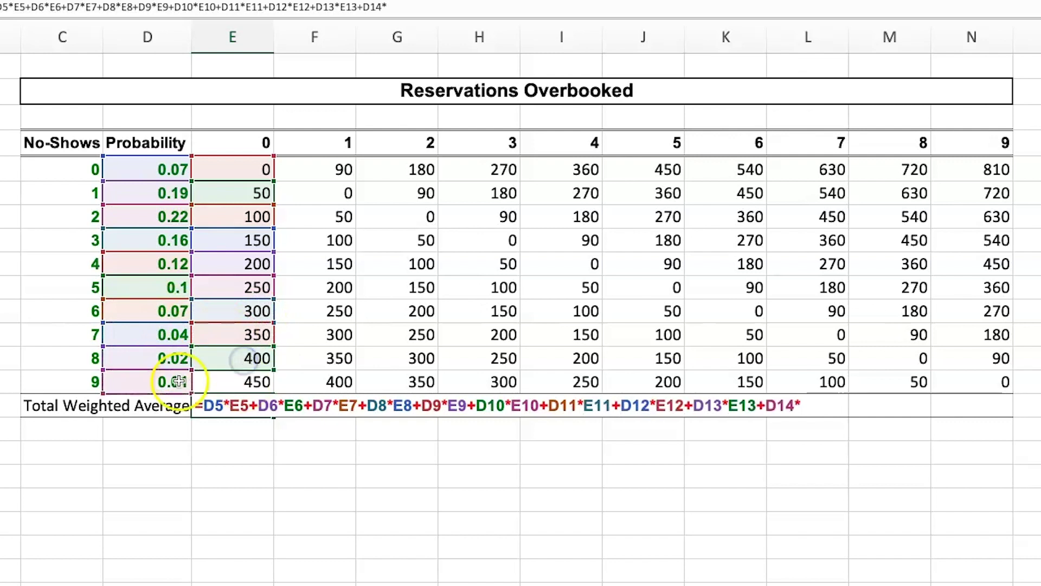
pyautogui.click(221, 378)
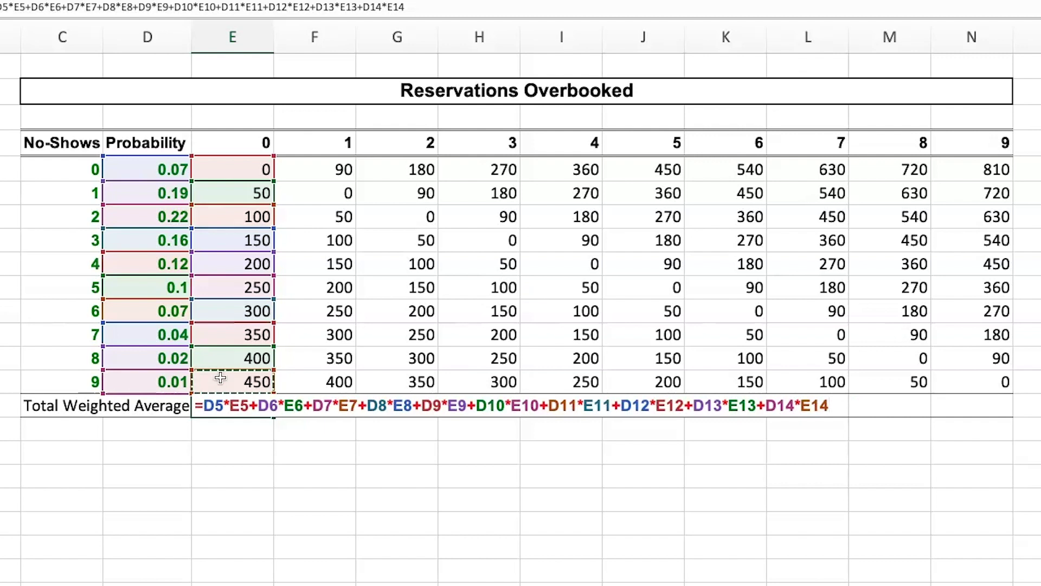
pyautogui.press('Return')
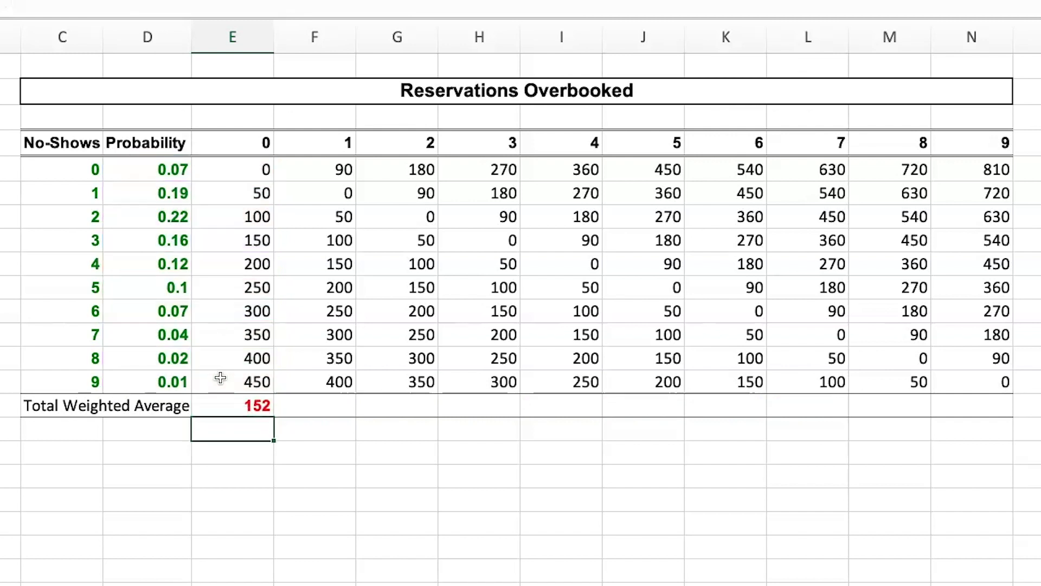
# - Edit the weighted average formula in E15 to make its first two probability references absolute, as $D$5 and $D$6
pyautogui.click(247, 410)
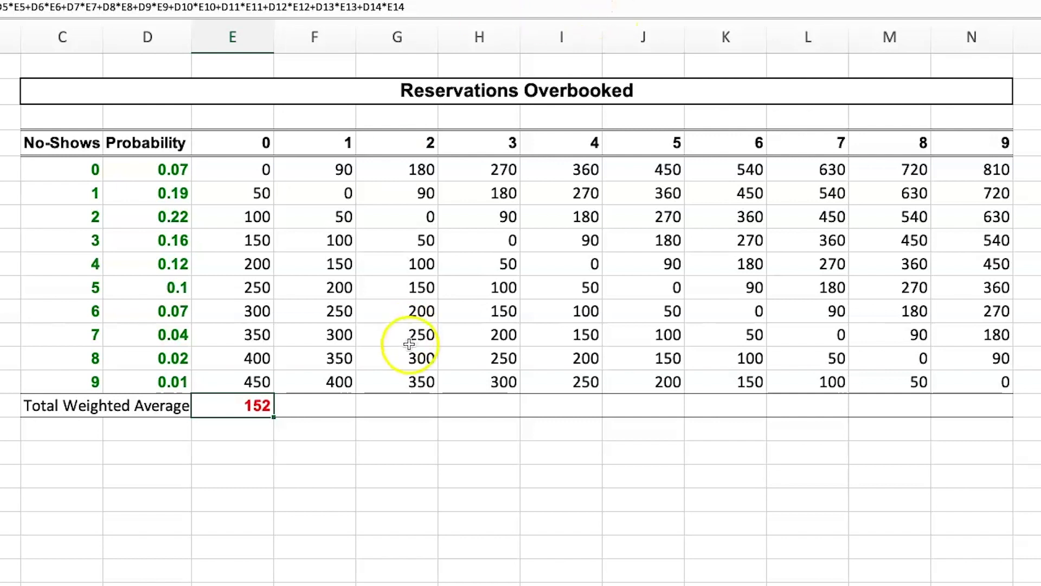
pyautogui.moveTo(324, 406); pyautogui.dragTo(955, 415)
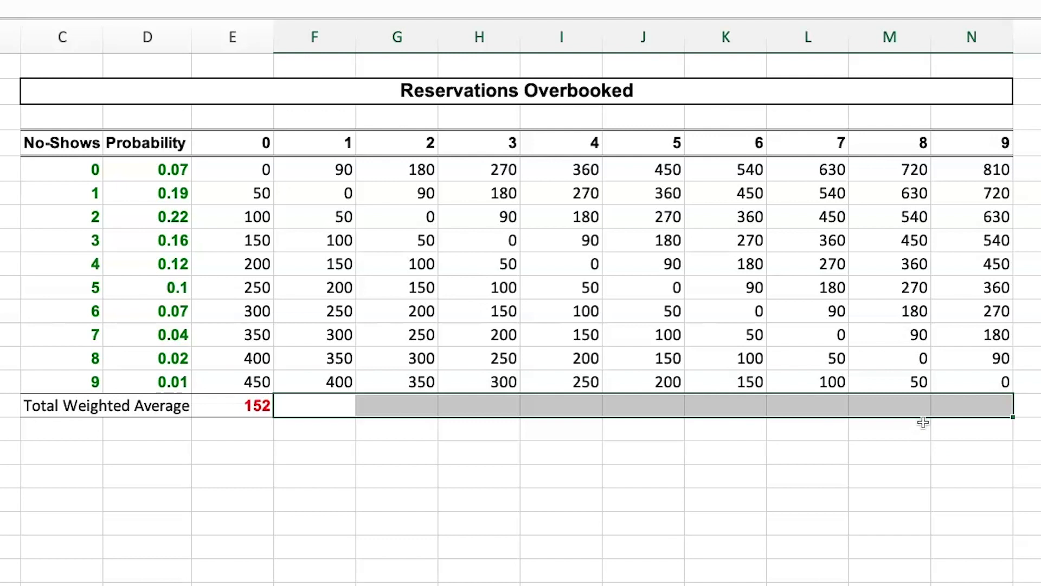
pyautogui.doubleClick(249, 408)
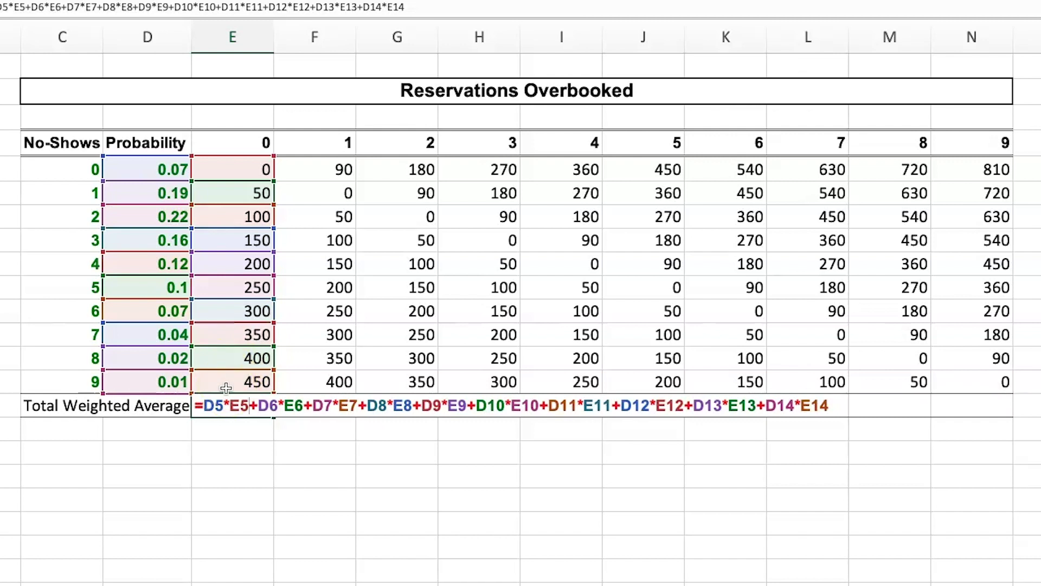
pyautogui.doubleClick(211, 405)
pyautogui.press('F4')
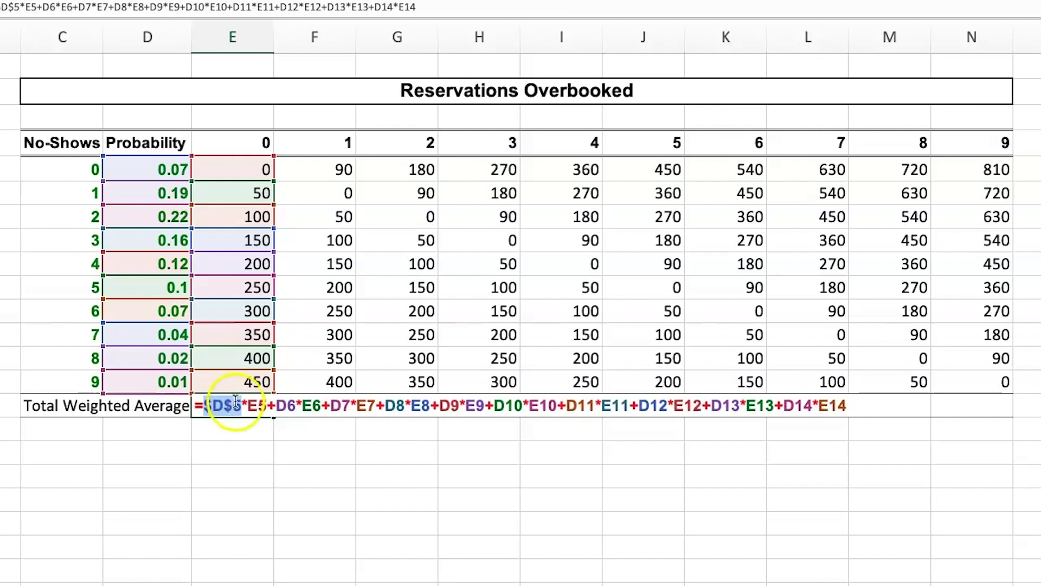
pyautogui.doubleClick(286, 405)
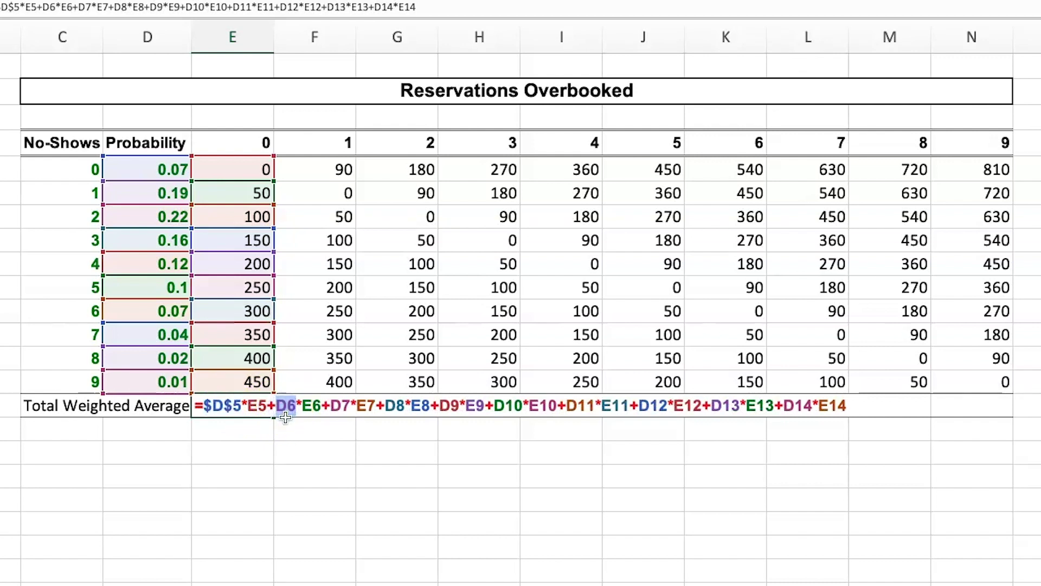
pyautogui.press('F4')
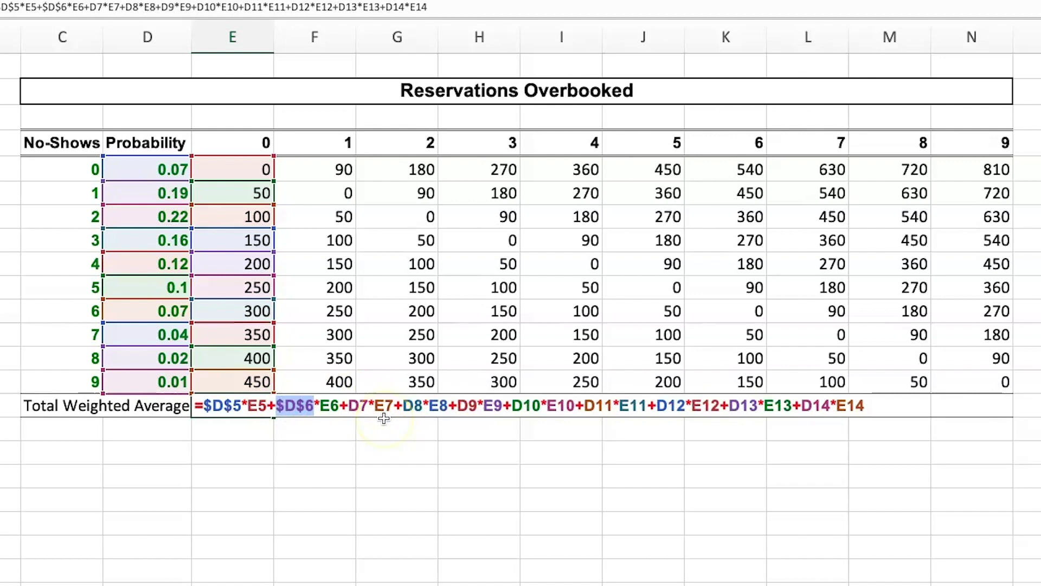
pyautogui.doubleClick(358, 406)
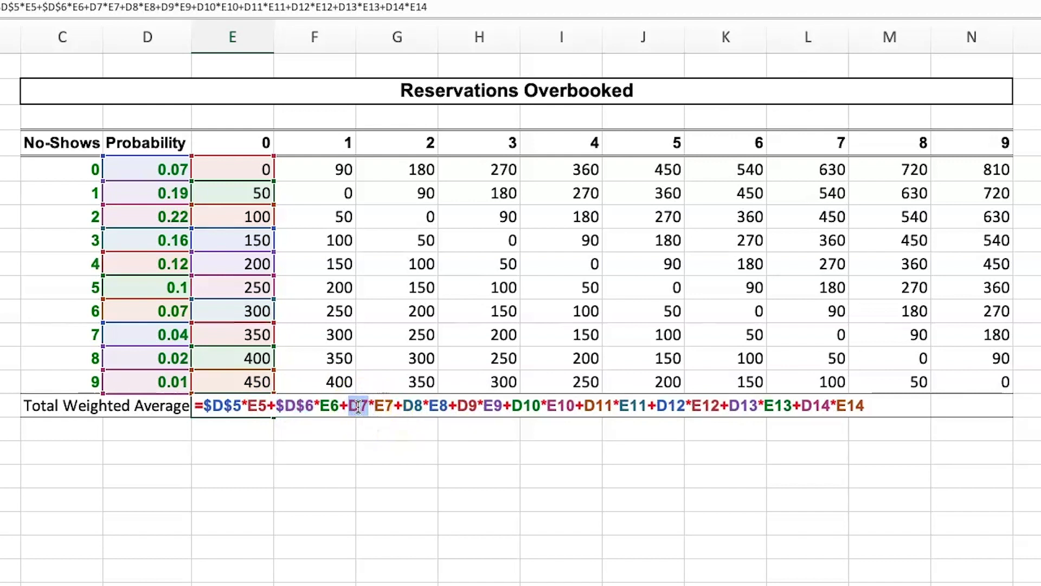
pyautogui.write('4')
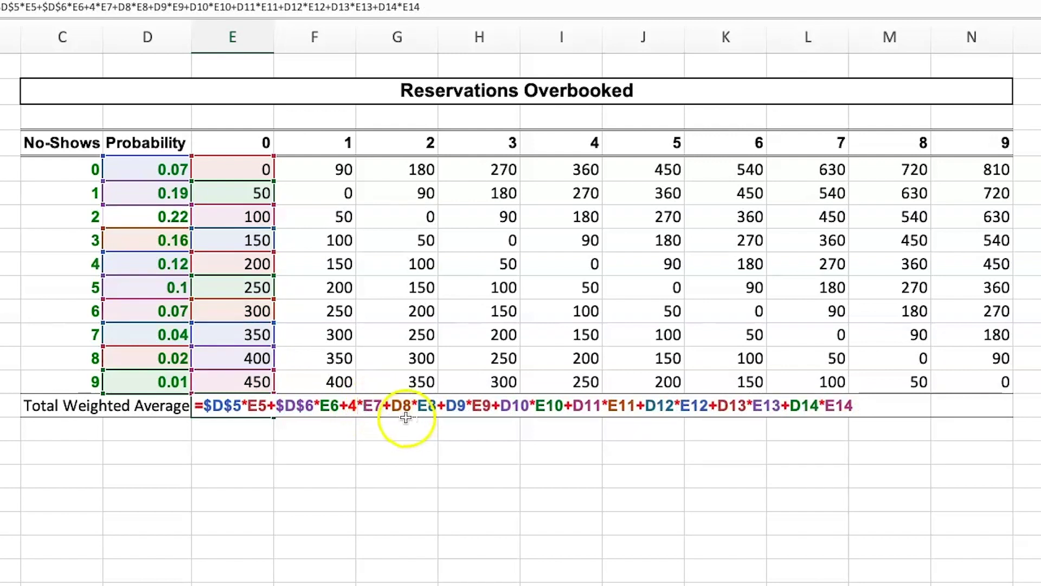
pyautogui.hotkey('ctrl', 'z')
# - Make the probability references for 2, 3 and 4 no-shows absolute in the formula, as $D$7, $D$8 and $D$9
pyautogui.doubleClick(373, 409)
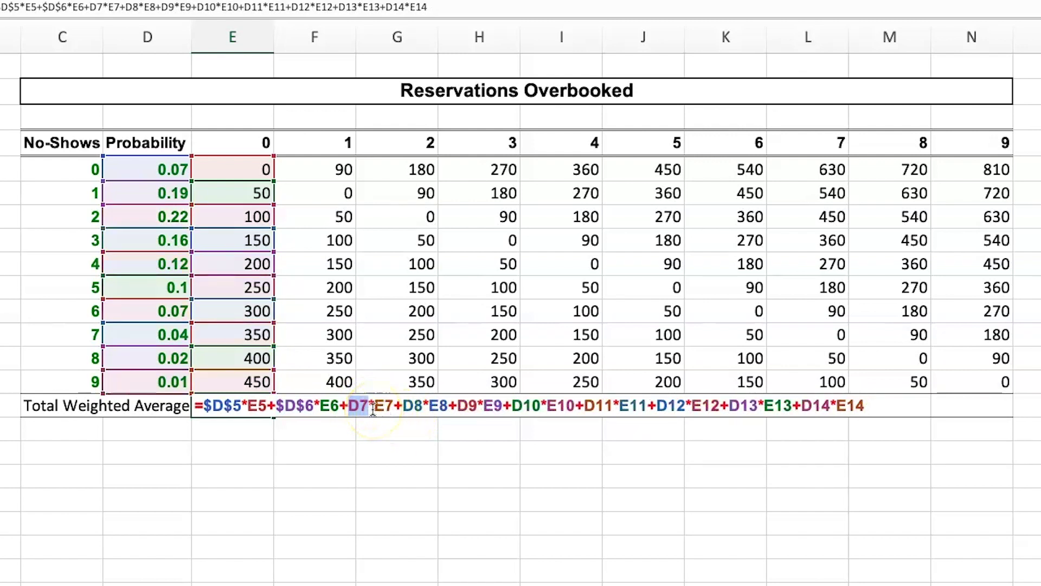
pyautogui.press('F4')
pyautogui.doubleClick(422, 407)
pyautogui.press('F4')
pyautogui.doubleClick(504, 406)
pyautogui.press('F4')
# - Make the remaining probability references for 5 to 9 no-shows absolute in the formula, from $D$10 through $D$14
pyautogui.doubleClick(585, 407)
pyautogui.press('F4')
pyautogui.doubleClick(760, 406)
pyautogui.doubleClick(849, 406)
pyautogui.press('F4')
pyautogui.doubleClick(946, 405)
pyautogui.press('F4')
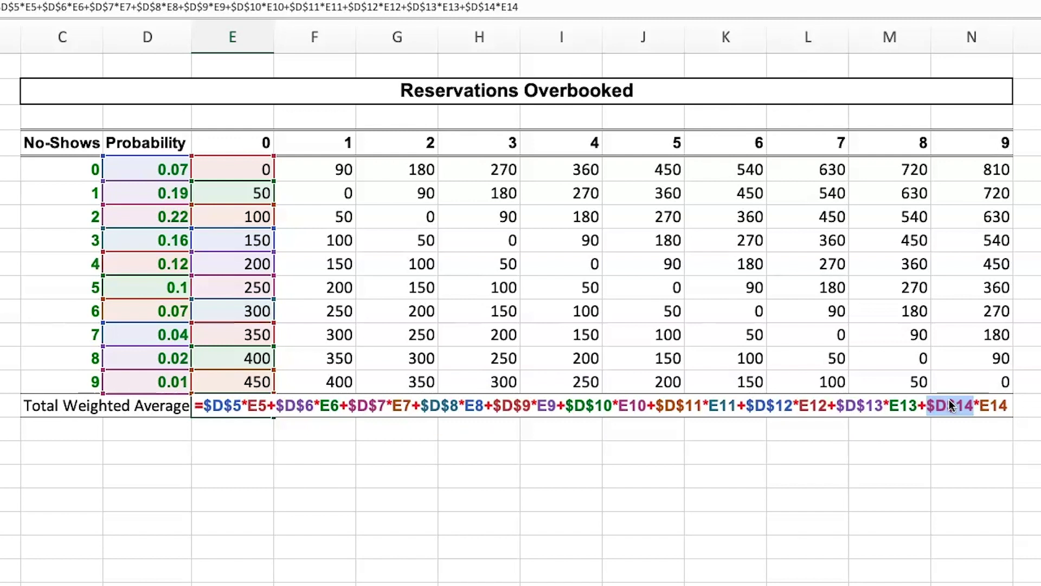
# - Enter the weighted average formula in E15 and fill it across through N15 for all overbooking levels
pyautogui.press('Return')
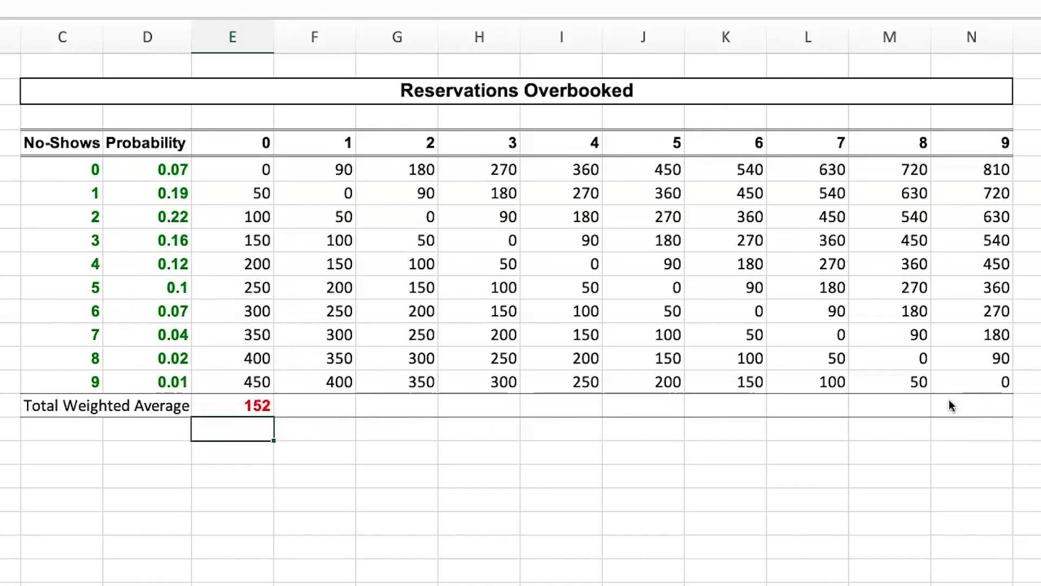
pyautogui.click(245, 403)
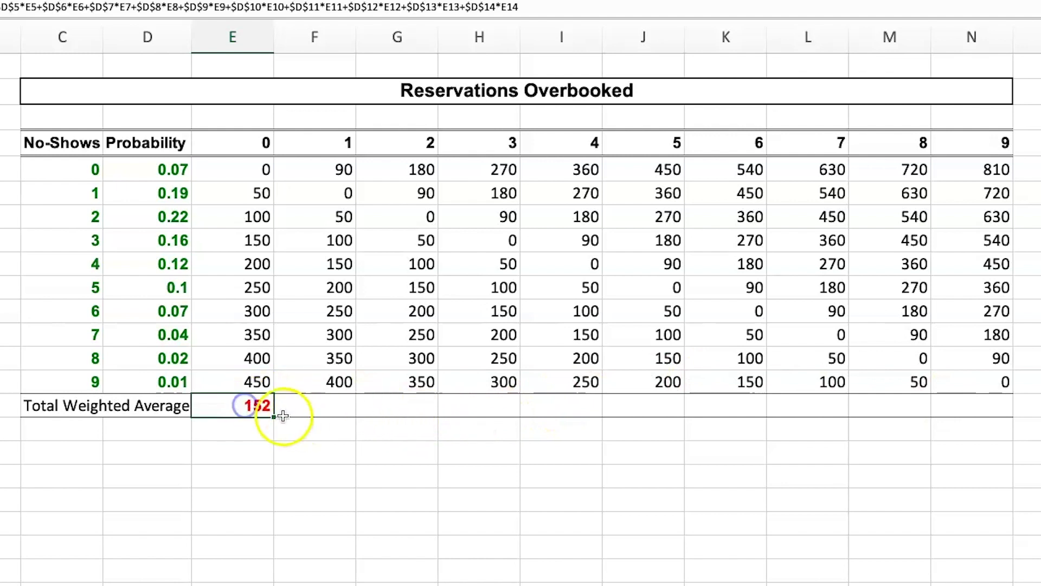
pyautogui.moveTo(272, 416); pyautogui.dragTo(970, 415)
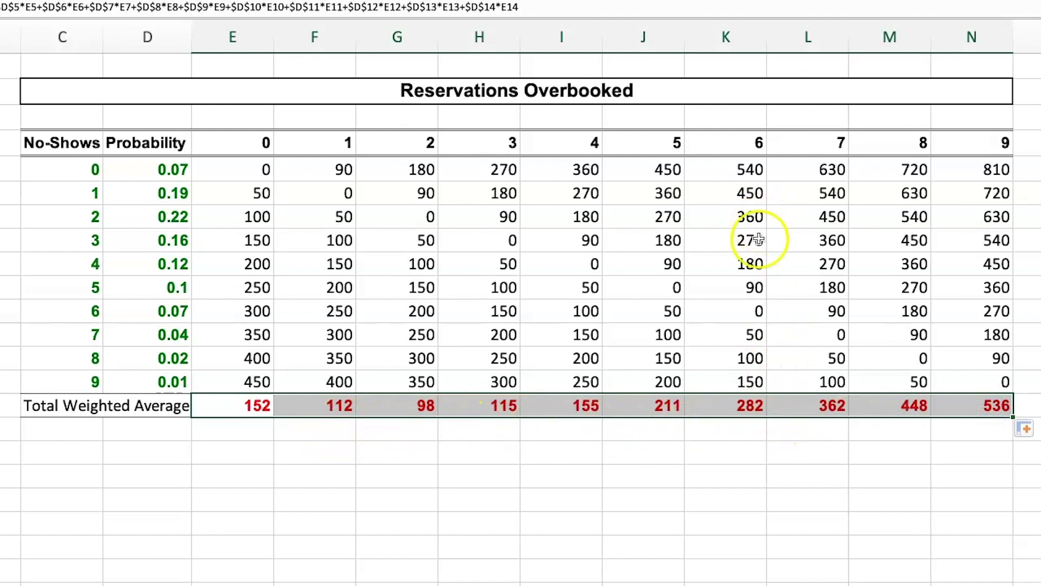
# - Inspect the copied formula in K15 to check its absolute probability and relative cost references, leaving it unchanged
pyautogui.click(747, 407)
pyautogui.doubleClick(748, 406)
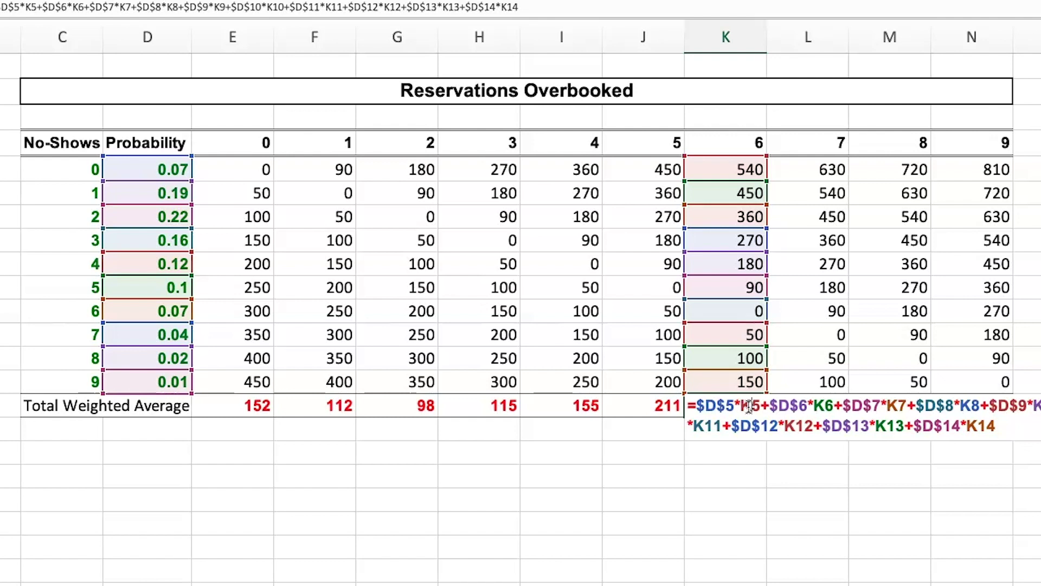
pyautogui.click(728, 405)
pyautogui.press('Return')
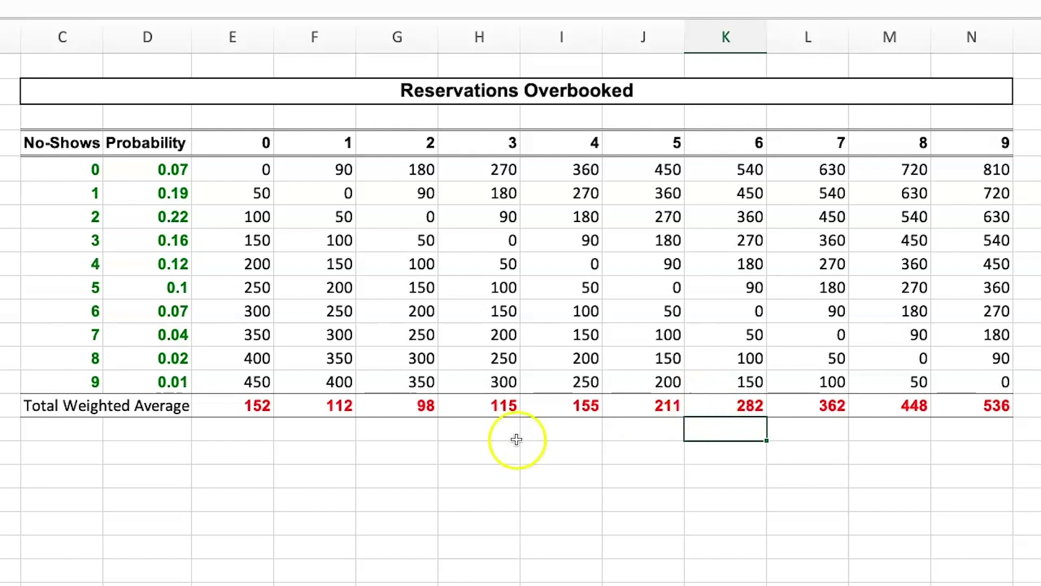
# - Compare the total weighted averages across E15:N15 and select the cell with the lowest cost
pyautogui.moveTo(237, 414); pyautogui.dragTo(972, 405)
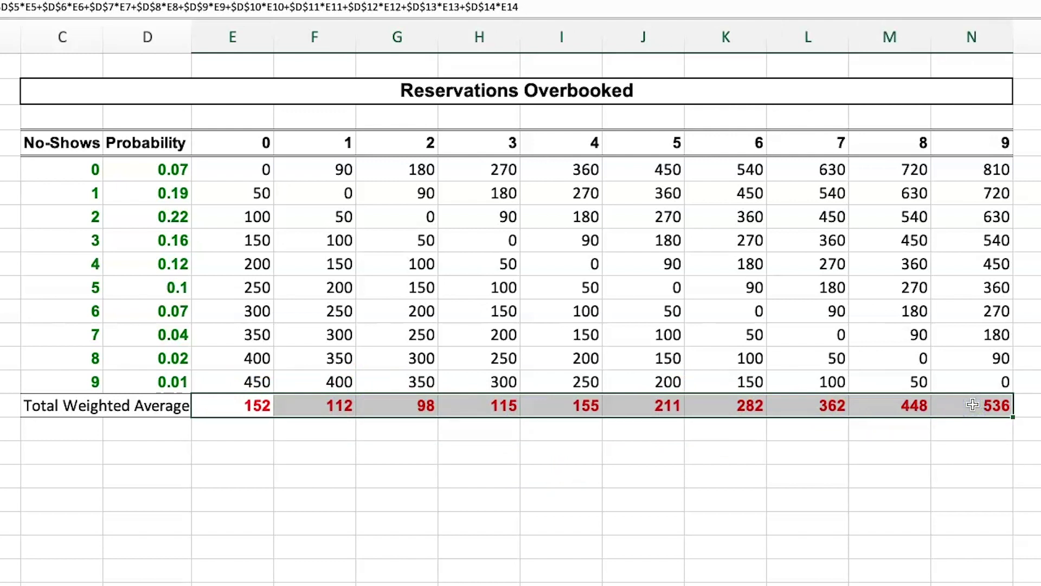
pyautogui.click(493, 487)
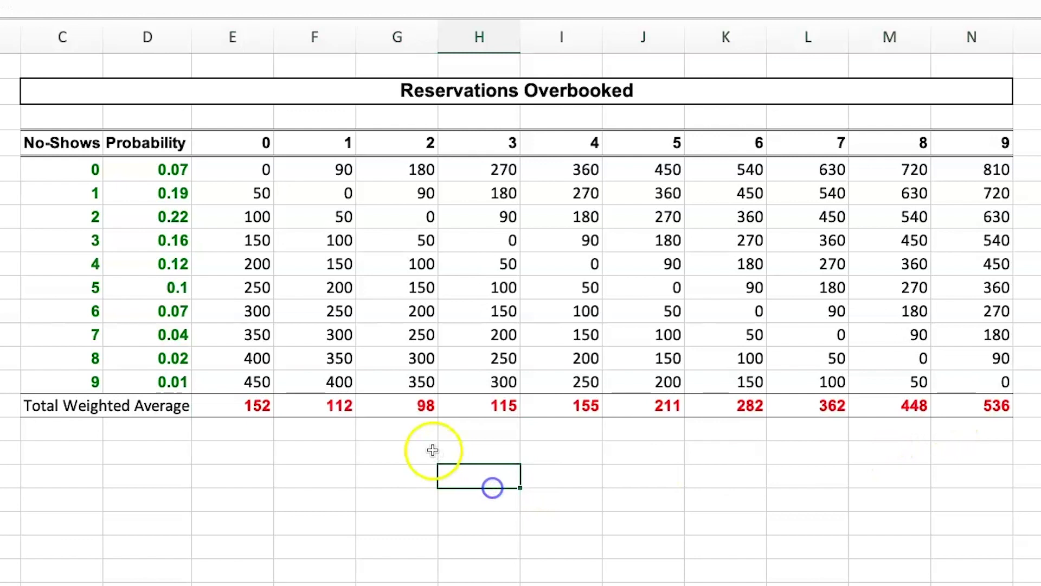
pyautogui.click(399, 408)
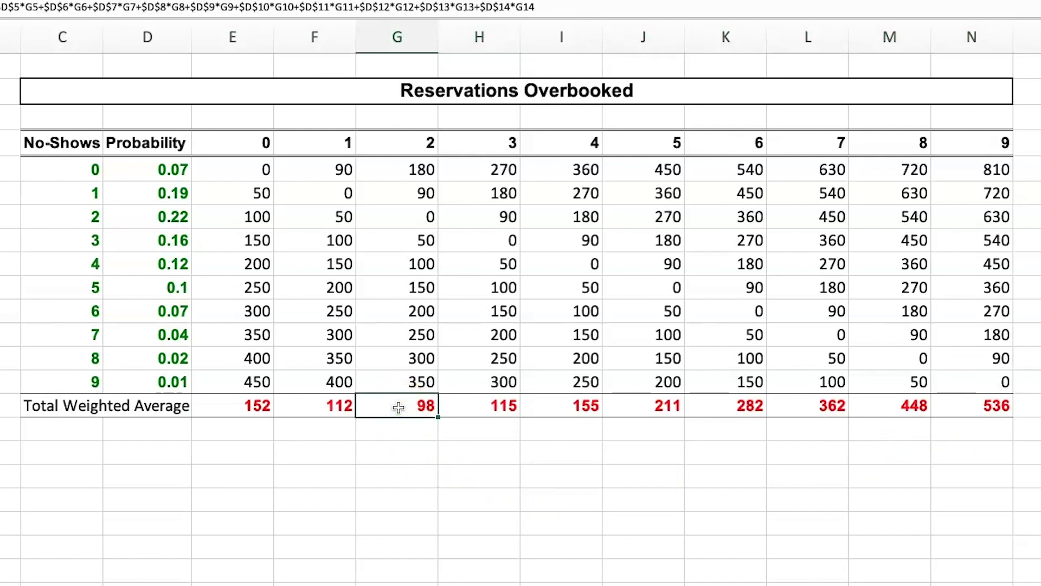